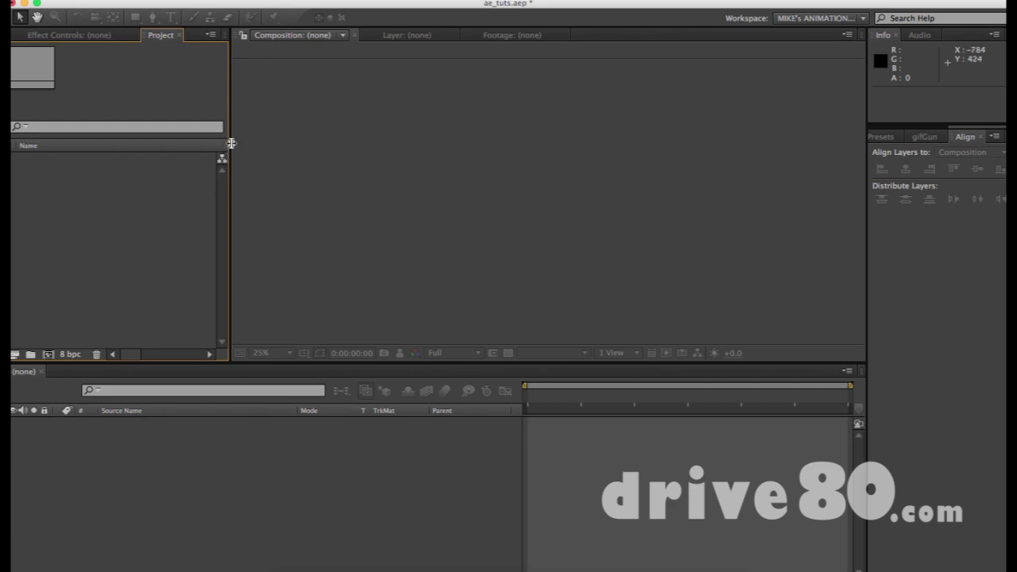
Widen the Project panel's item list slightly by moving its divider right
drag(228, 143, 245, 143)
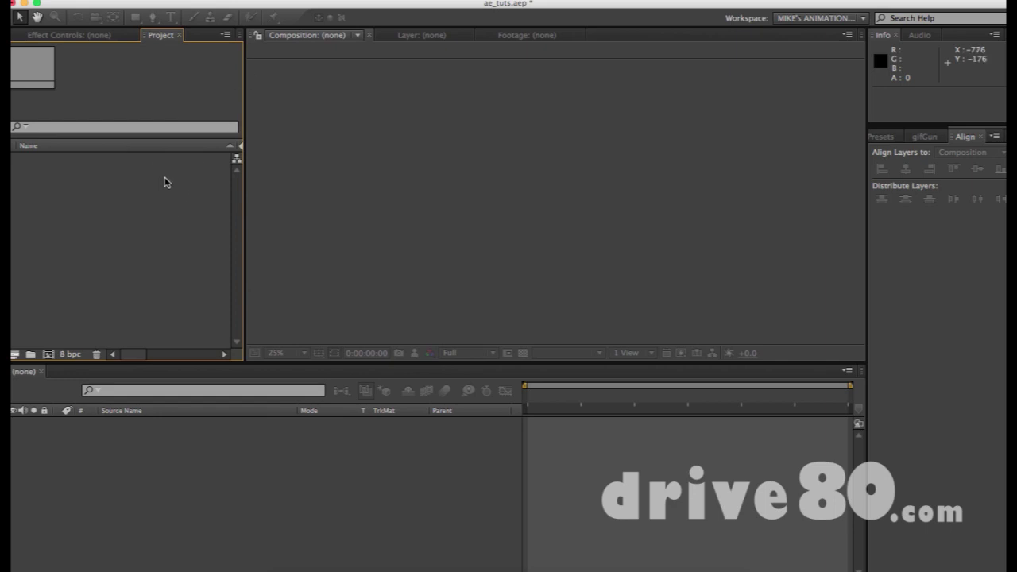
Create Comp 1 from the HDTV 1080 24 preset with a Medium Royal Blue background
key(super+n)
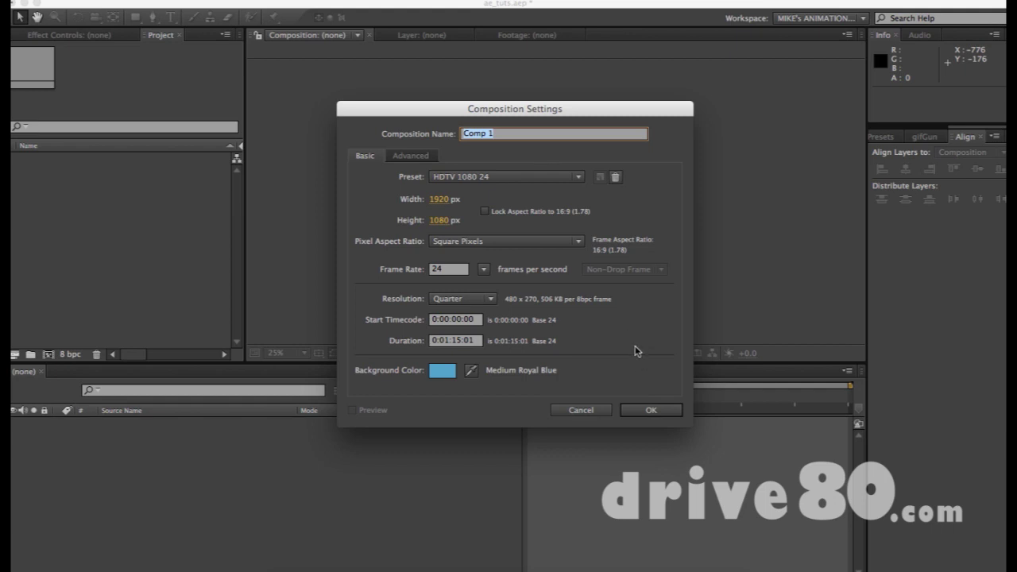
click(651, 410)
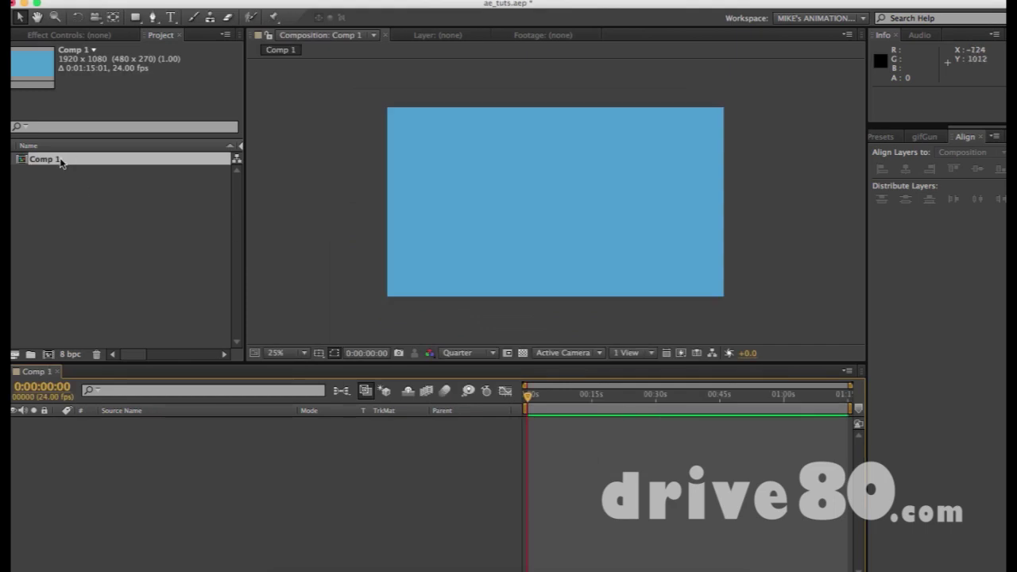
Draw a white five-point star with the Star tool and move it down and right
click(135, 16)
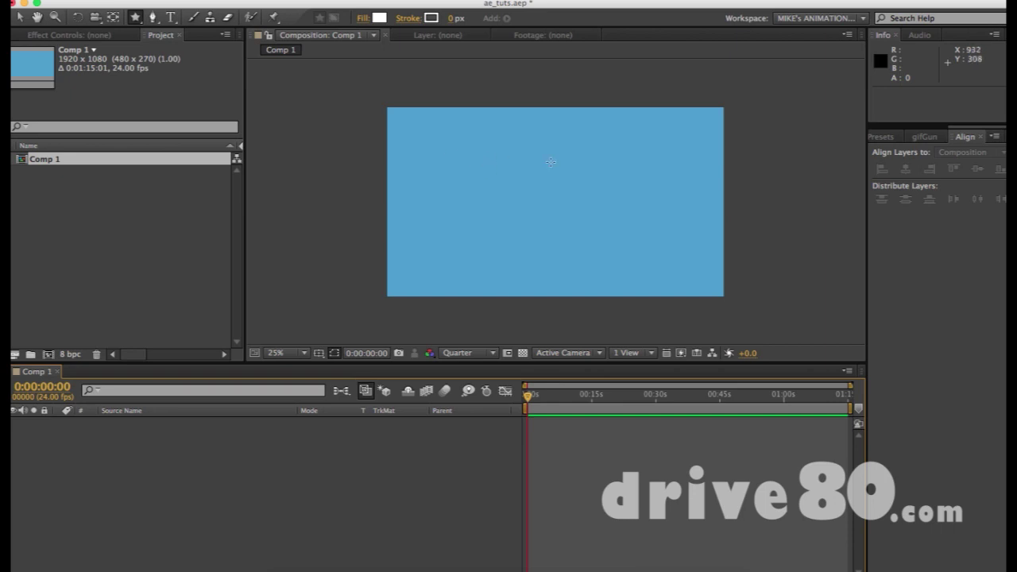
drag(532, 164, 577, 205)
key(v)
key(F2)
drag(530, 147, 560, 195)
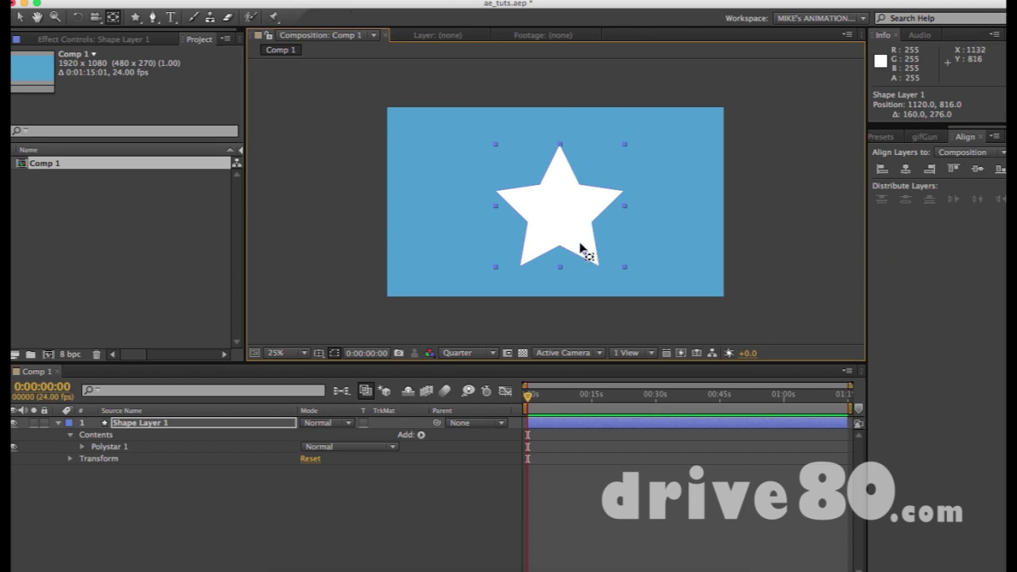
key(F2)
Select Shape Layer 1 and place Puppet Pin 1 on the star's top point
key(v)
click(560, 215)
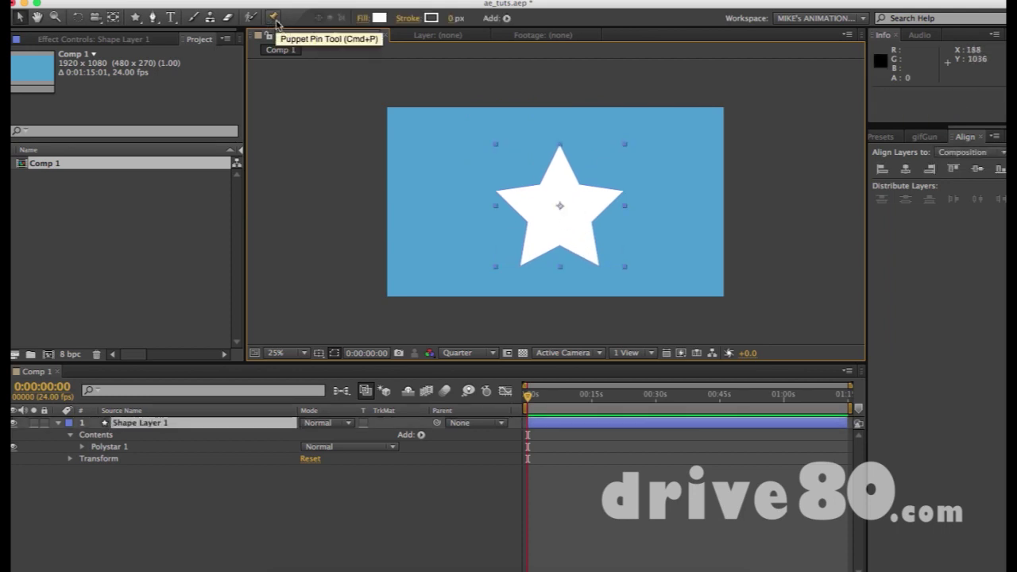
click(274, 20)
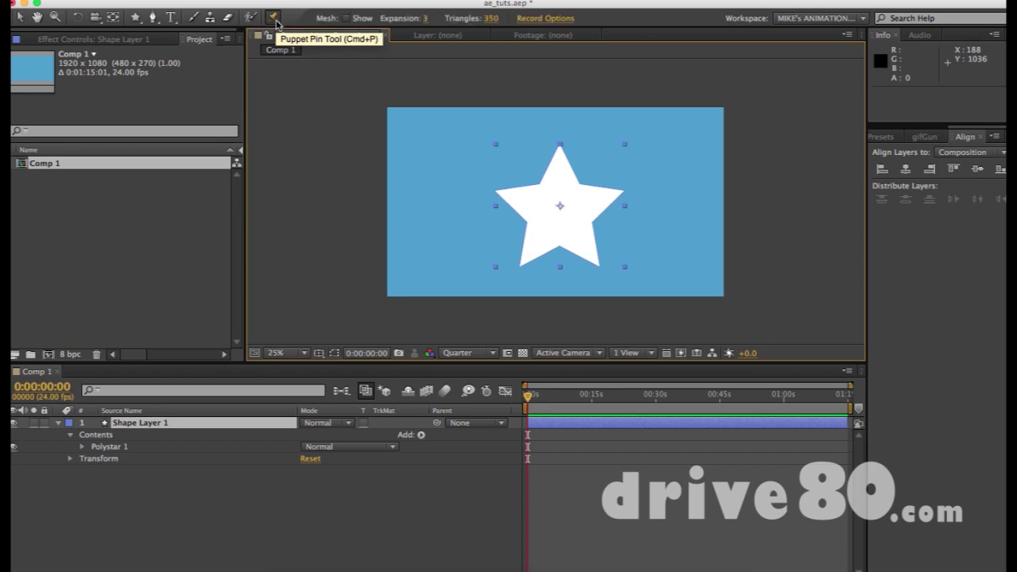
click(559, 149)
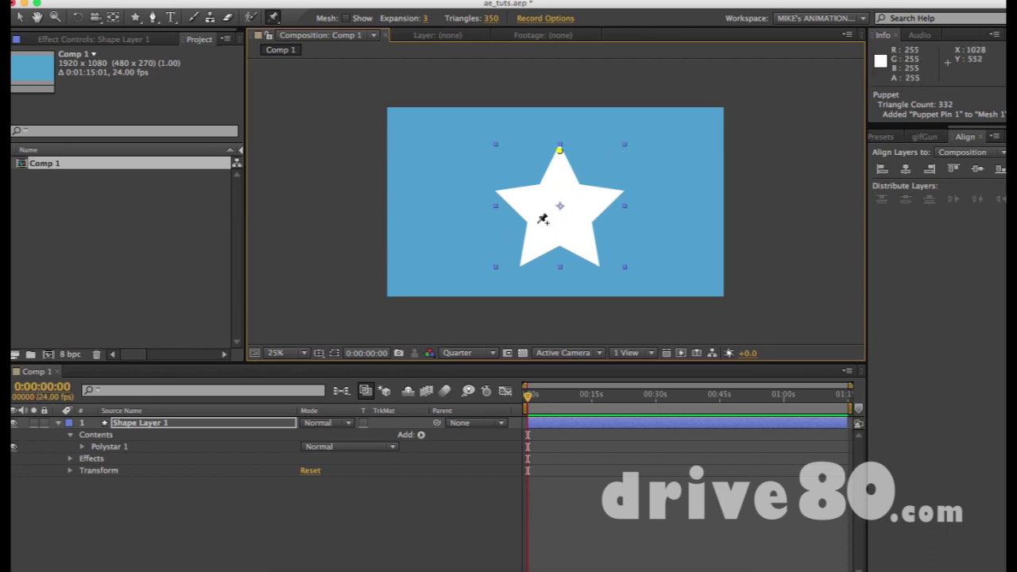
Expand Polystar 1 and Polystar Path 1, scrubbing the star's Points and Position values
click(79, 447)
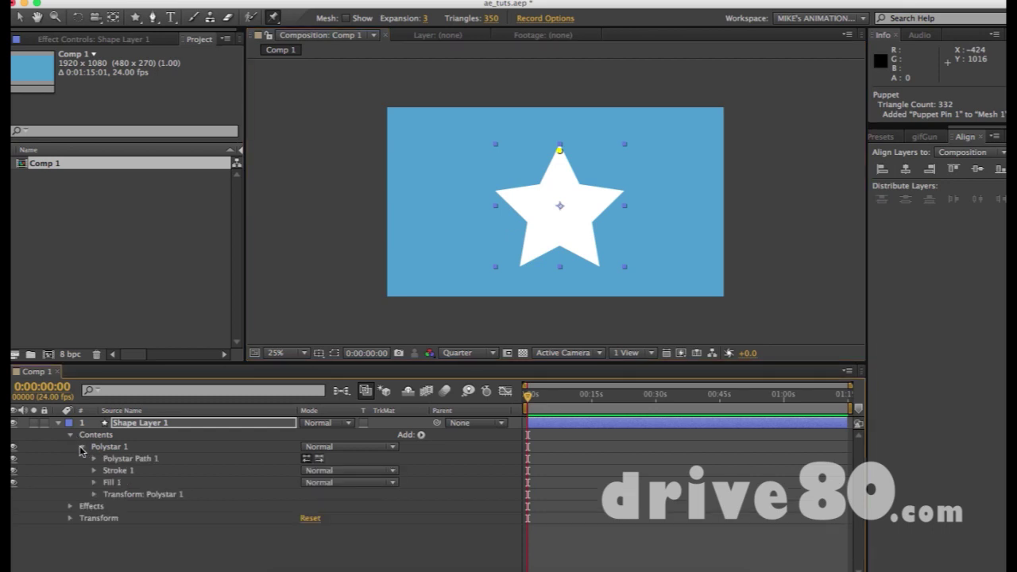
click(93, 459)
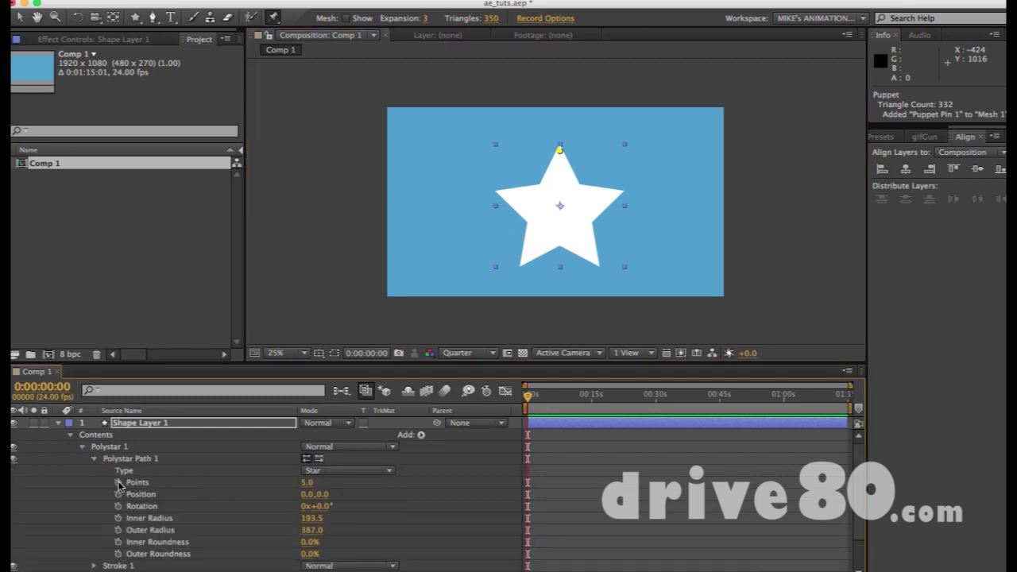
drag(307, 482, 264, 479)
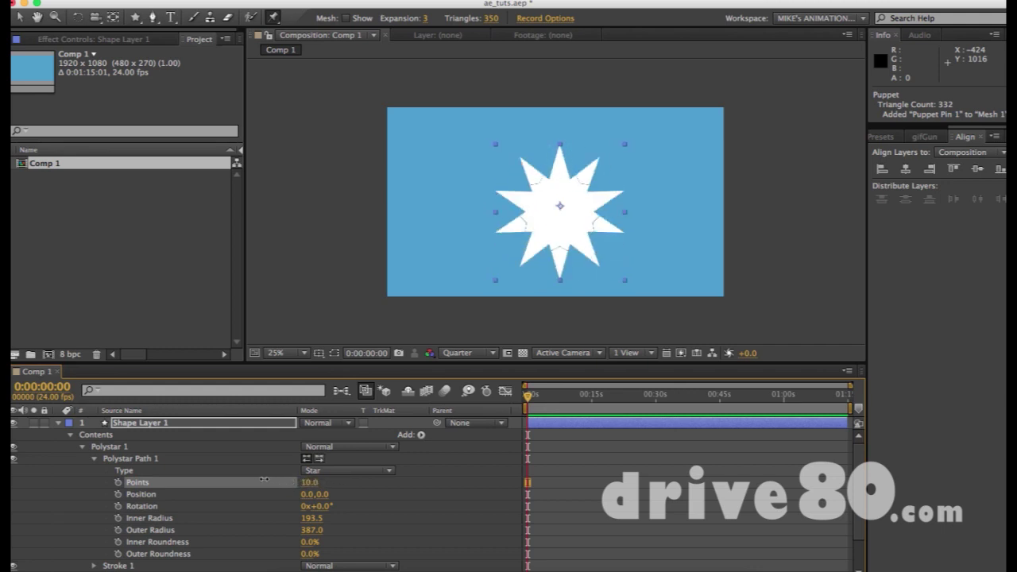
drag(320, 495, 313, 545)
Inspect the star's Stroke and Transform groups, then reselect the star with the Selection tool
scroll(257, 515, down, 2)
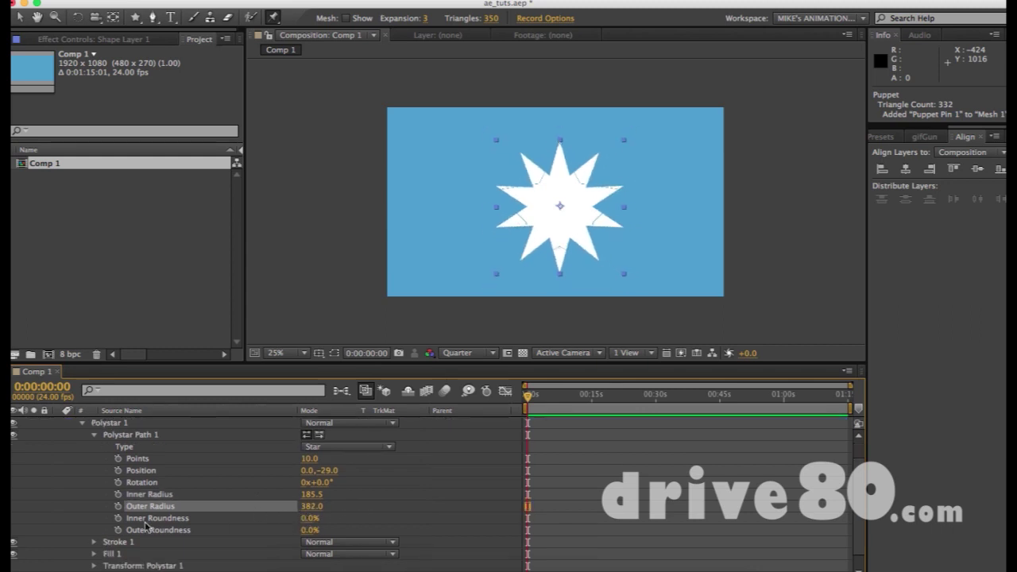
click(93, 542)
scroll(94, 552, down, 8)
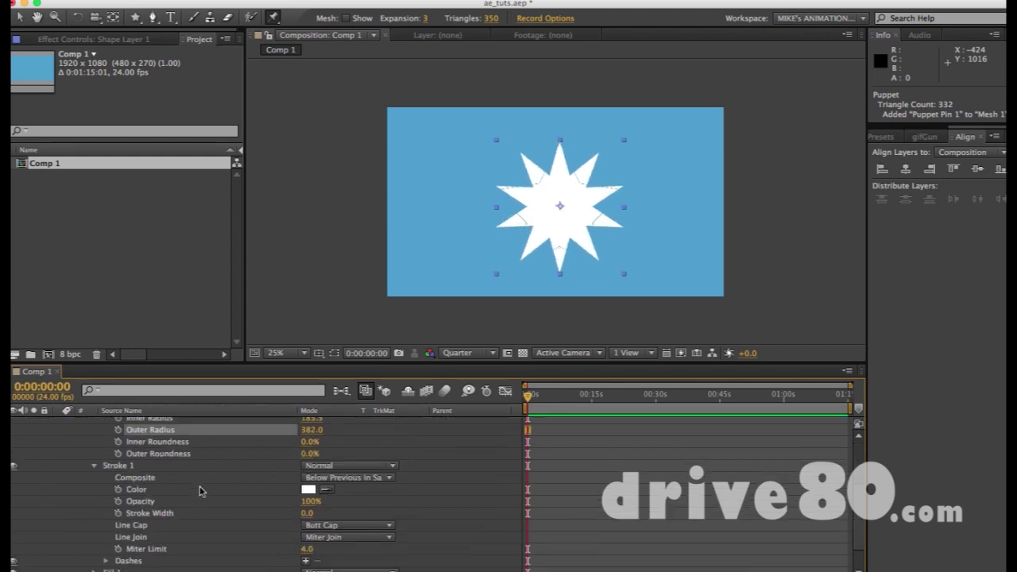
click(94, 548)
scroll(99, 550, down, 5)
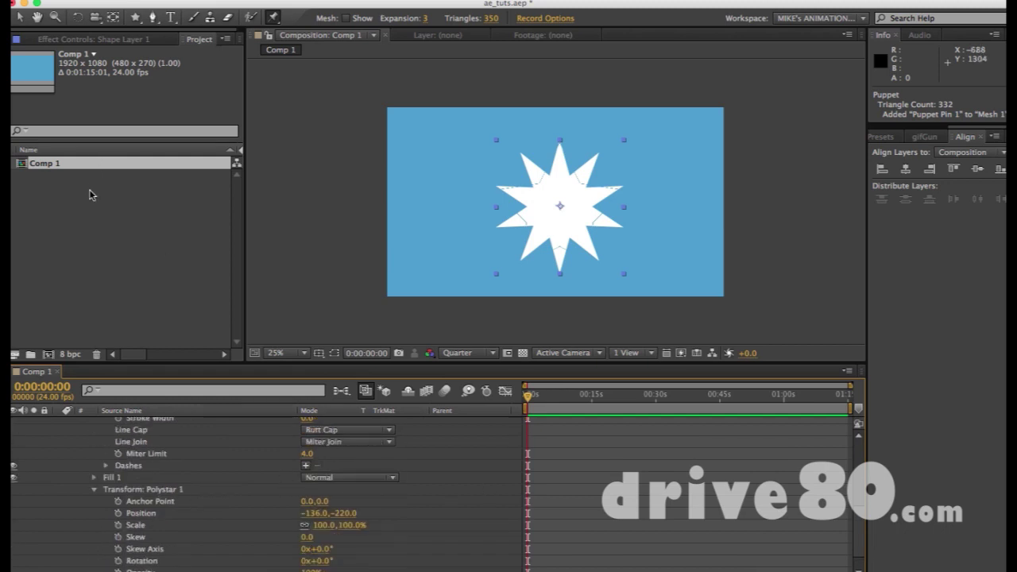
key(v)
click(581, 209)
Delete the old star and shape layer, then create a new comp-sized star
key(Delete)
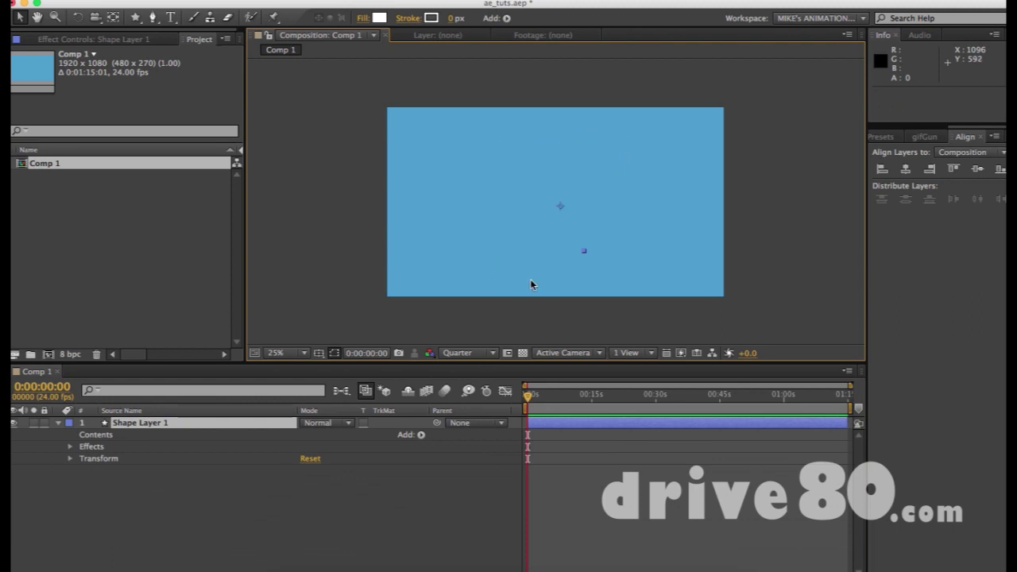
key(Delete)
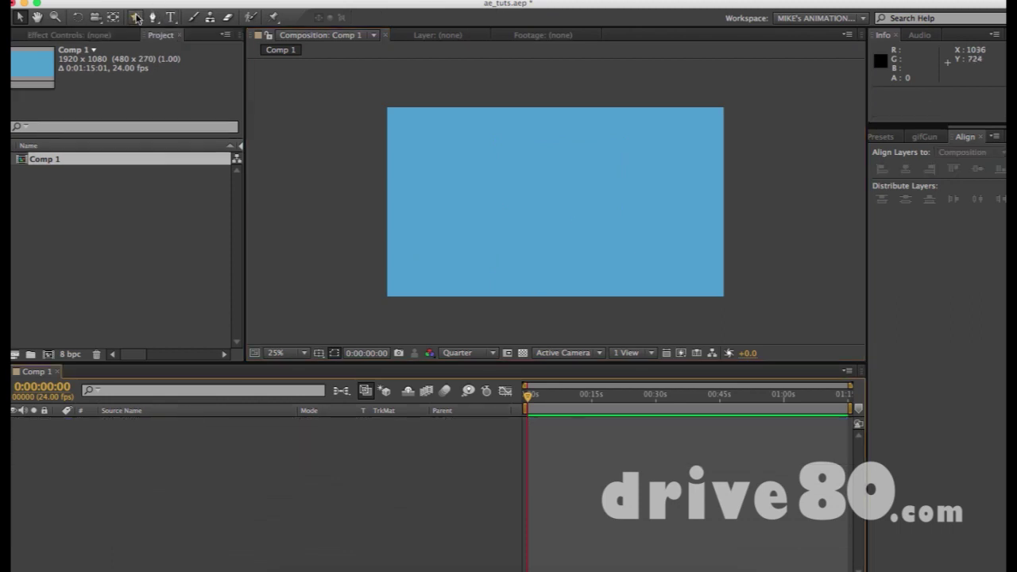
double_click(137, 17)
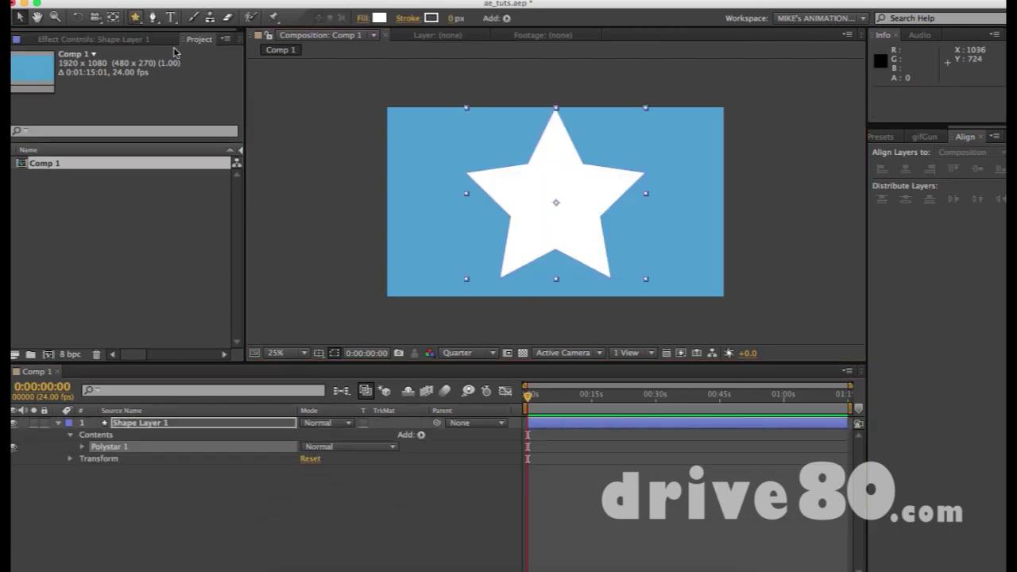
click(648, 257)
click(617, 215)
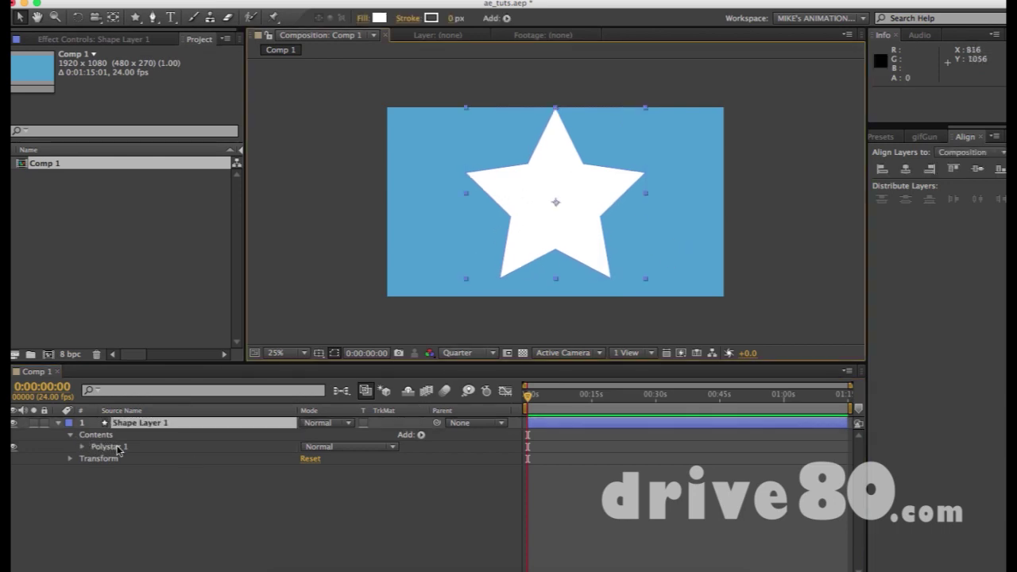
Scale the new star down to 63%
key(s)
drag(325, 435, 367, 399)
click(572, 224)
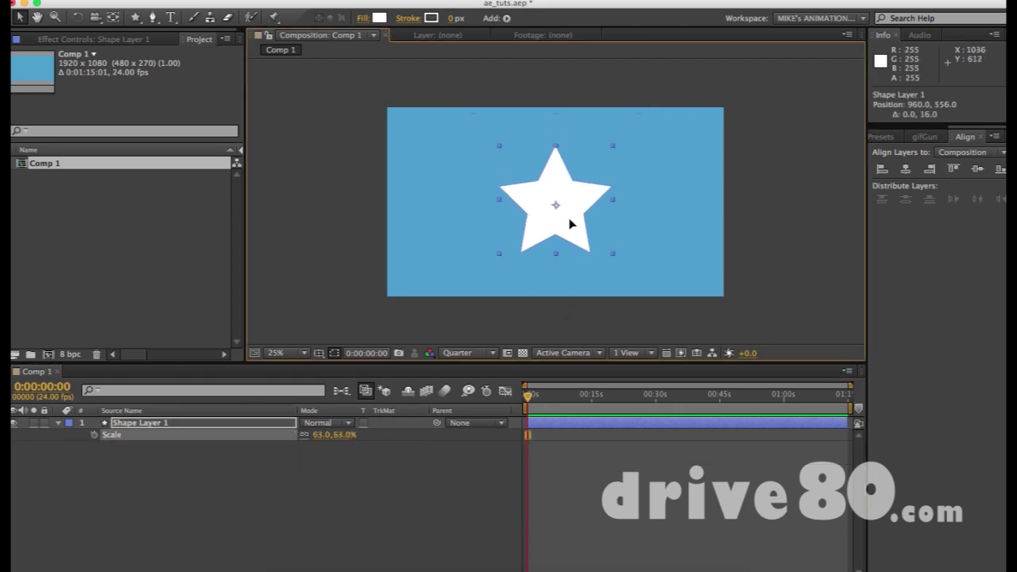
click(684, 197)
key(ctrl+p)
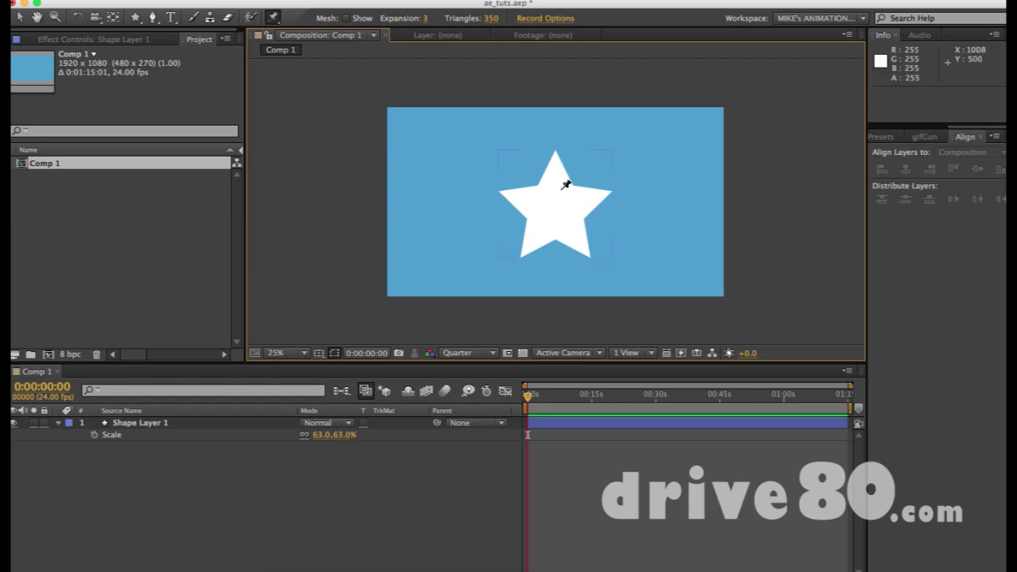
Pin the star's top point, test-drag the pin, and undo the drag to keep it undeformed
click(557, 163)
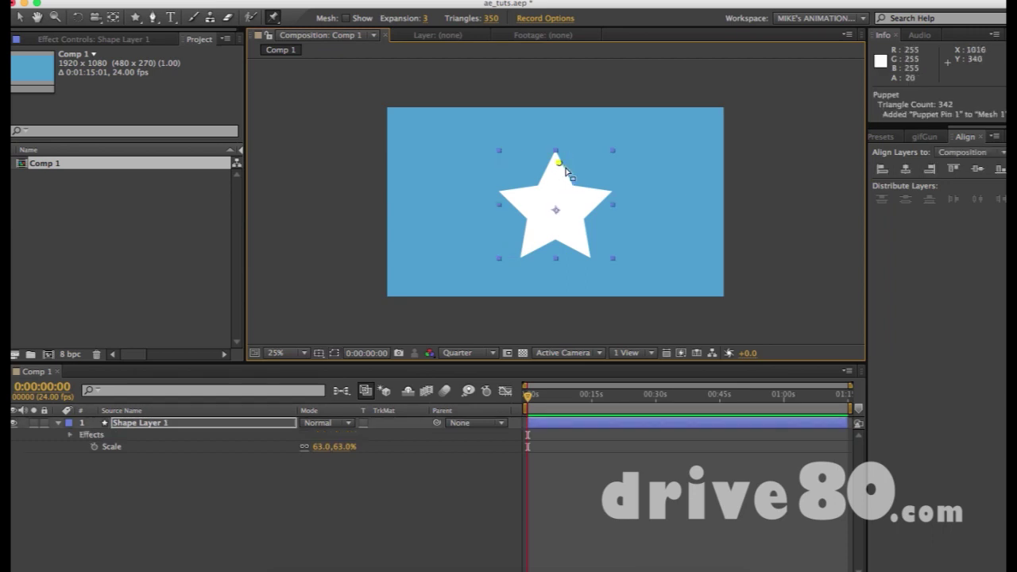
key(ctrl+z)
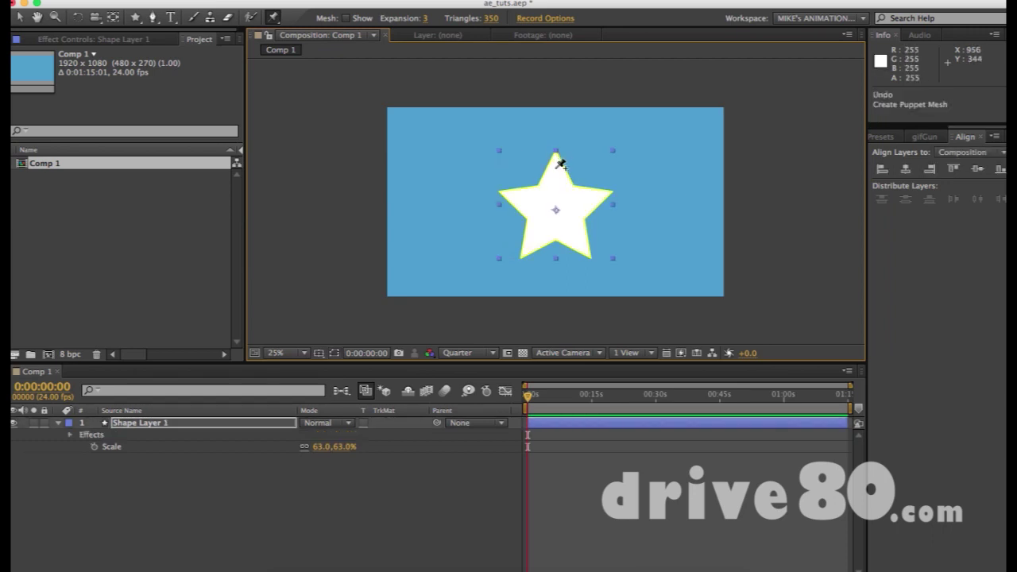
key(ctrl+shift+a)
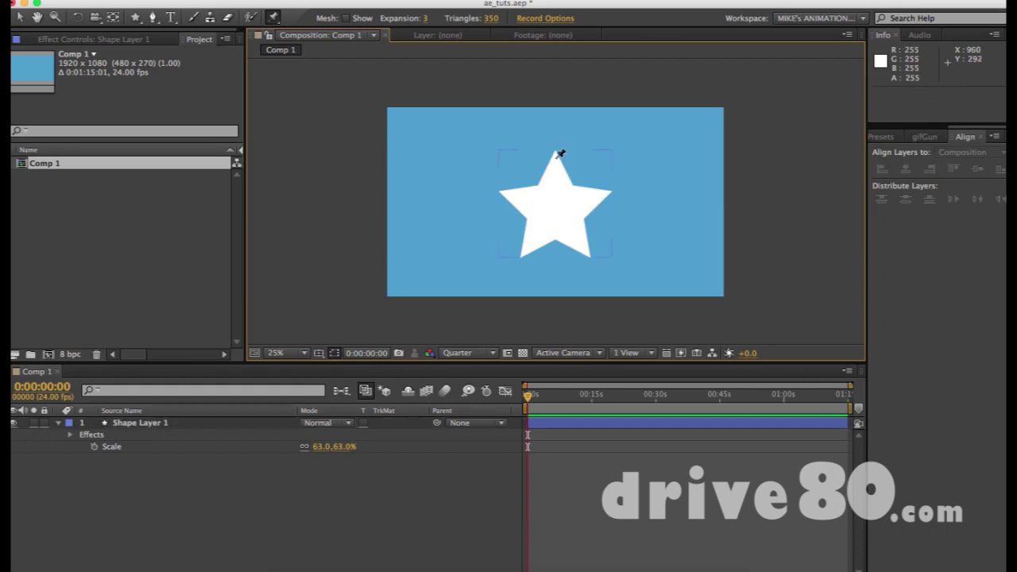
click(557, 152)
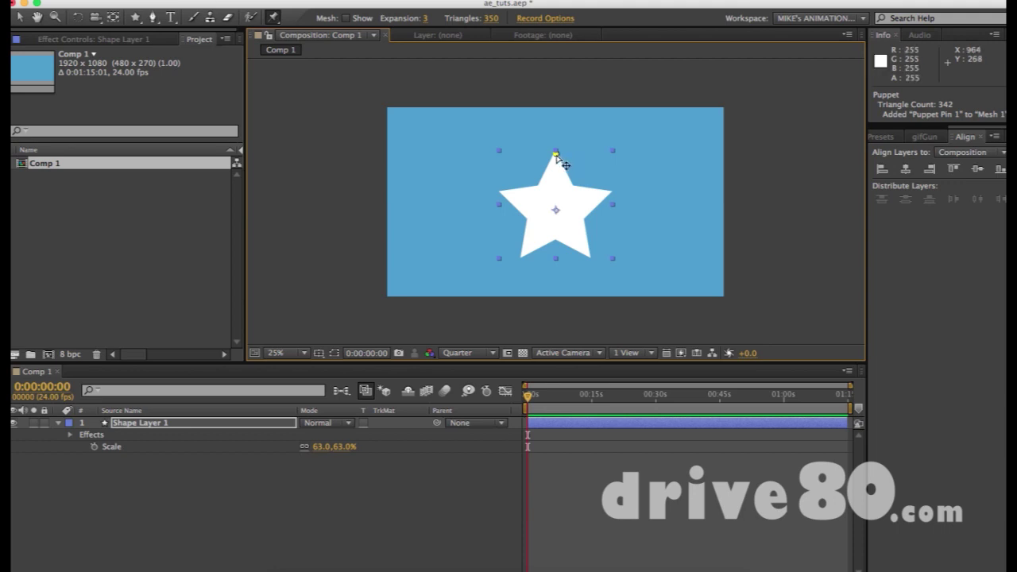
drag(556, 156, 556, 167)
key(ctrl+z)
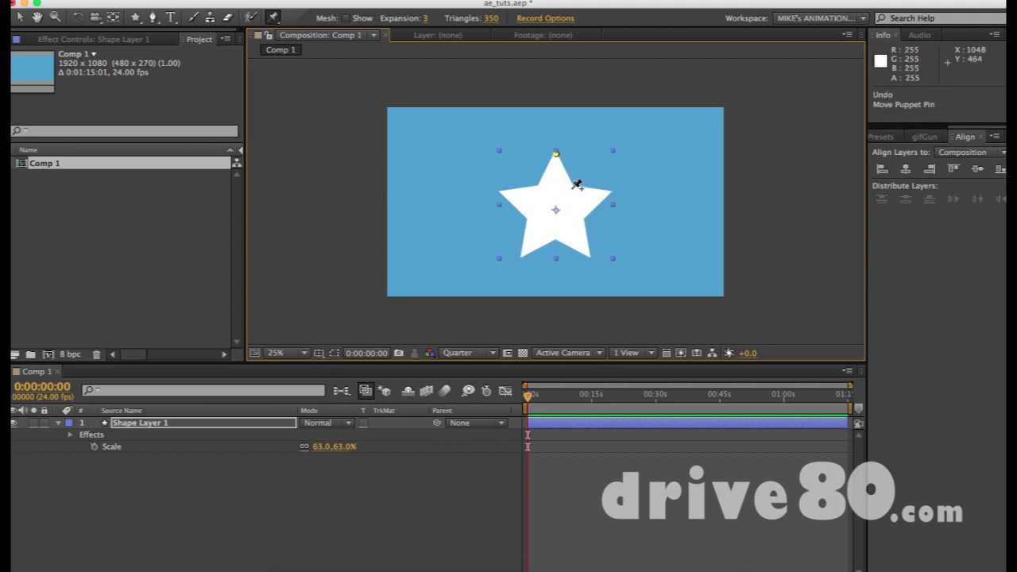
Add two pins along the star's centre, testing and undoing drags of the top point
click(555, 188)
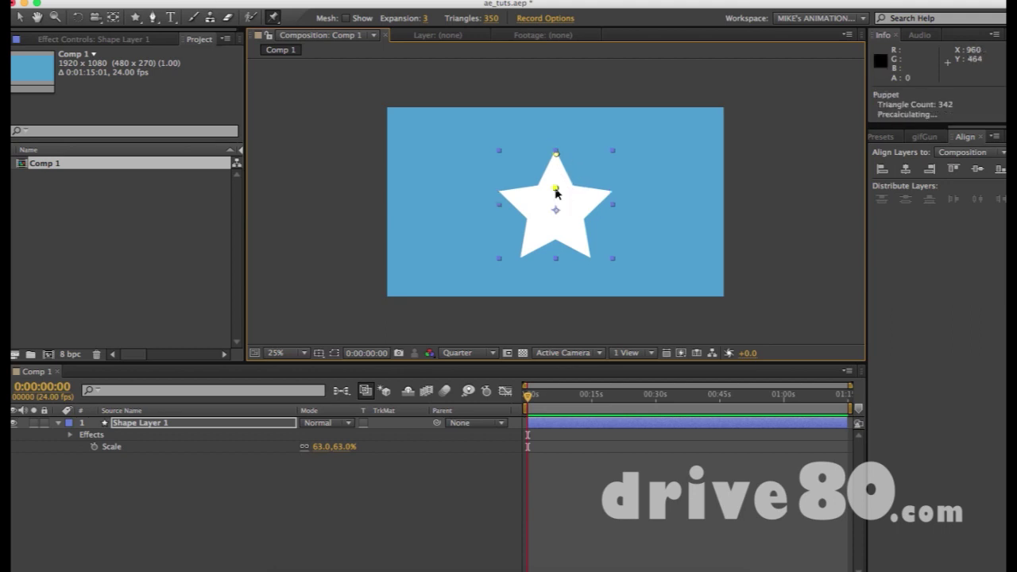
mouse_move(558, 158)
mouse_down()
mouse_move(547, 159)
mouse_move(574, 155)
mouse_up()
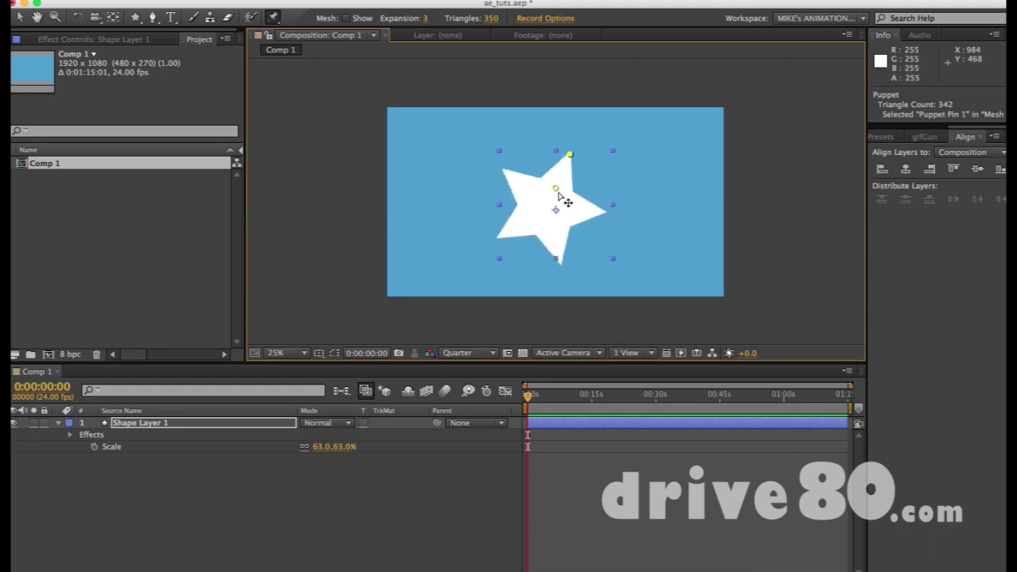
key(super+z)
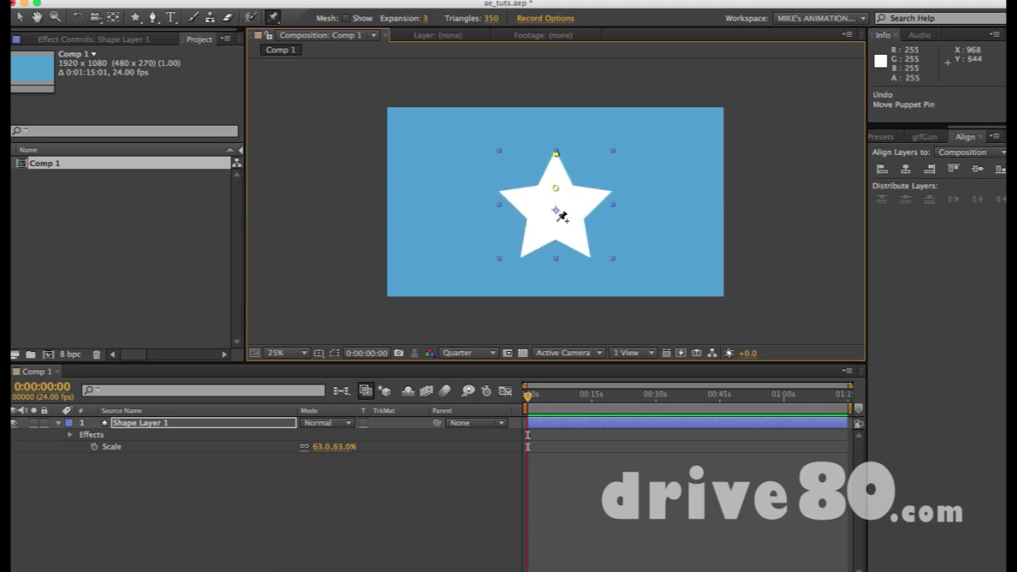
click(556, 226)
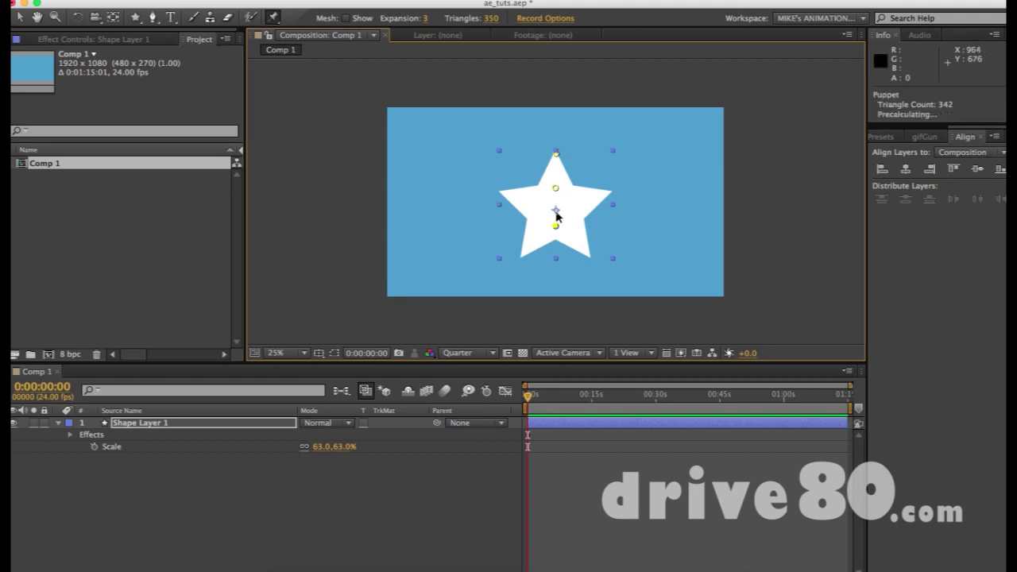
drag(555, 153, 586, 161)
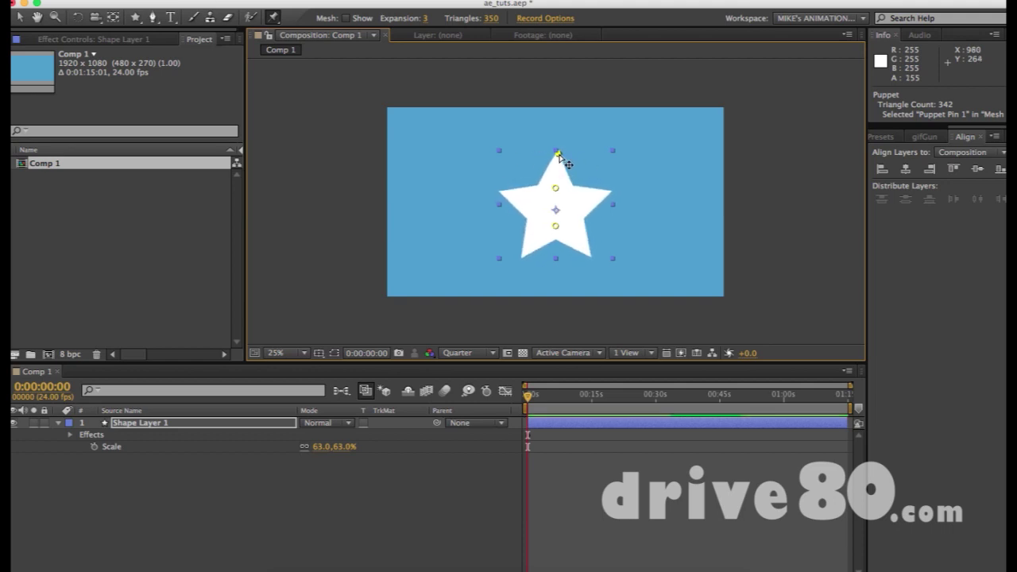
key(ctrl+z)
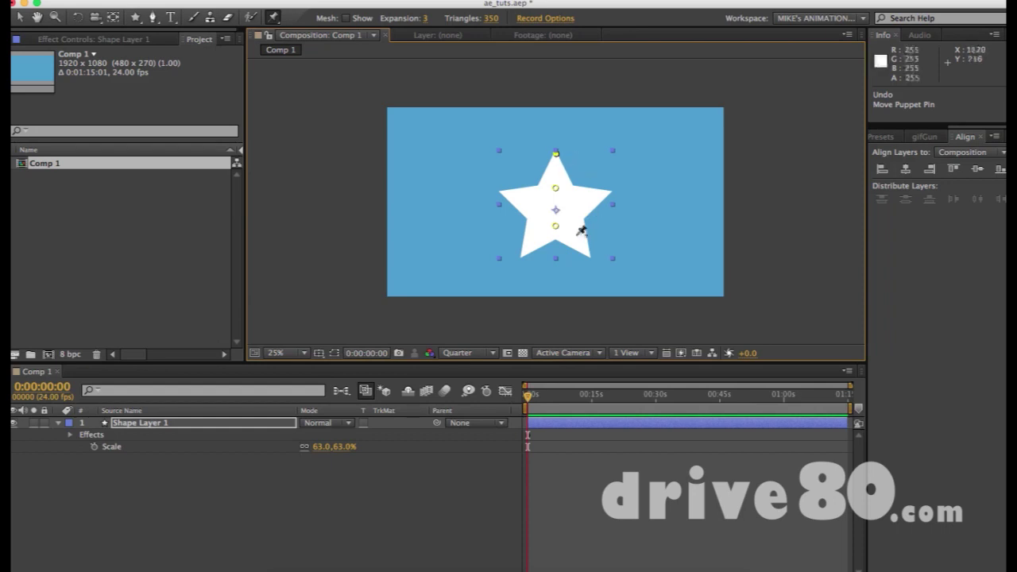
Pin both bottom points and stretch the star's lower-left arm far up-left
click(523, 254)
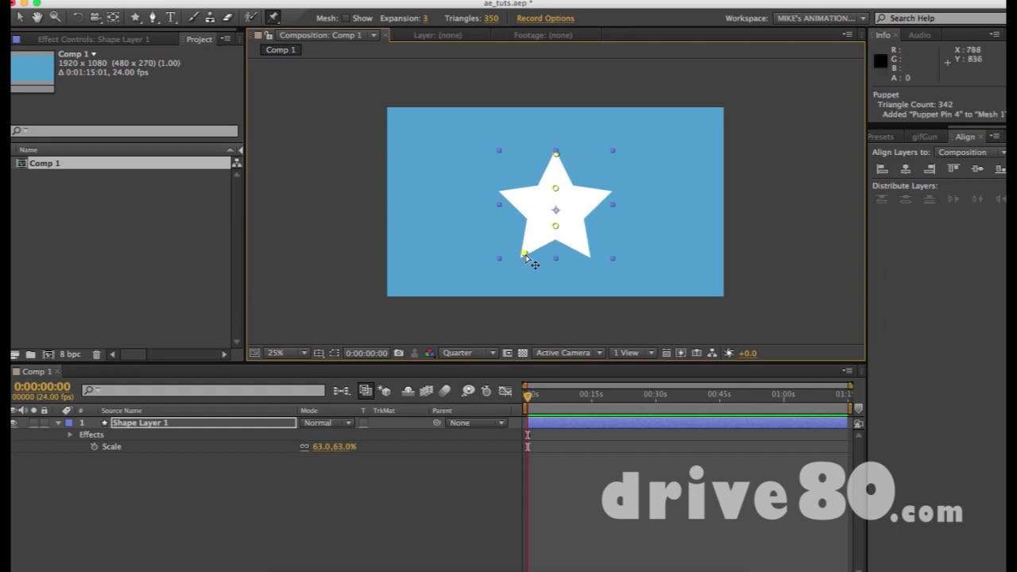
click(585, 252)
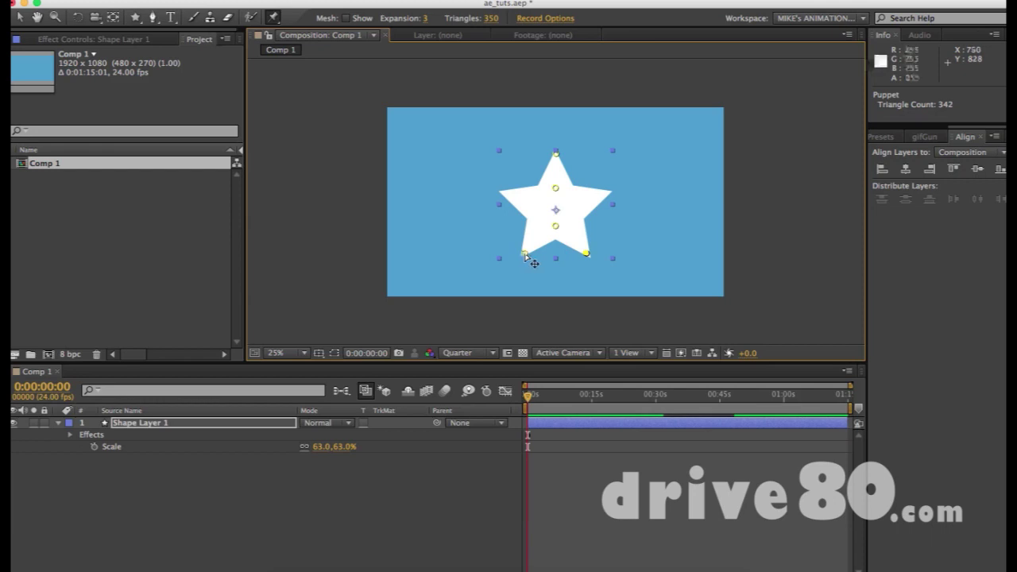
mouse_move(523, 255)
mouse_down()
mouse_move(504, 199)
mouse_move(507, 231)
mouse_move(499, 154)
mouse_move(475, 130)
mouse_up()
mouse_move(539, 251)
mouse_down()
mouse_move(369, 99)
mouse_move(556, 254)
mouse_move(295, 113)
mouse_move(296, 77)
mouse_move(380, 125)
mouse_move(625, 329)
mouse_move(585, 265)
mouse_move(590, 345)
mouse_up()
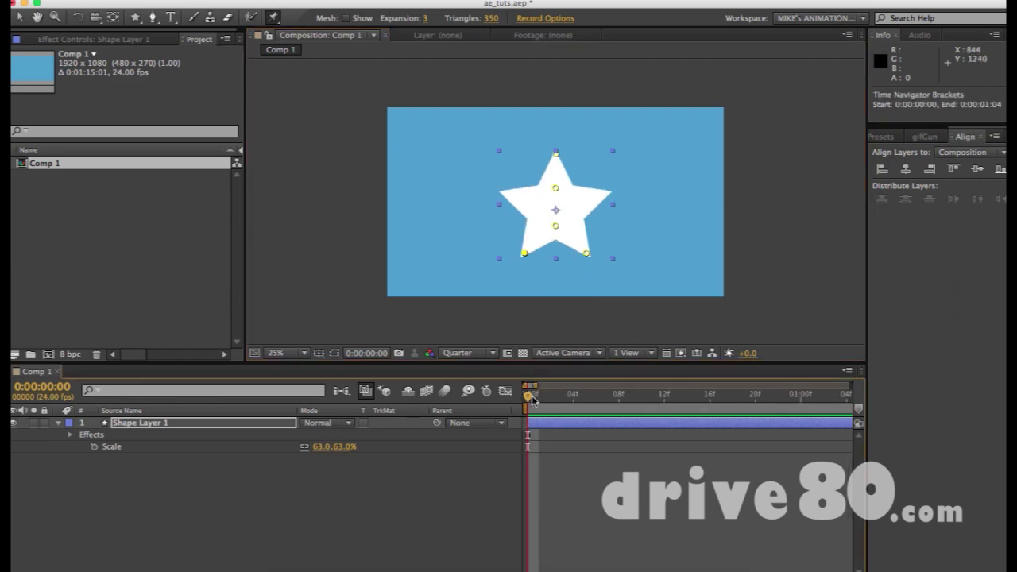
Reveal Puppet > Mesh 1 > Deform > Puppet Pin 4 and select its Position (784.0, 832.0)
key(e)
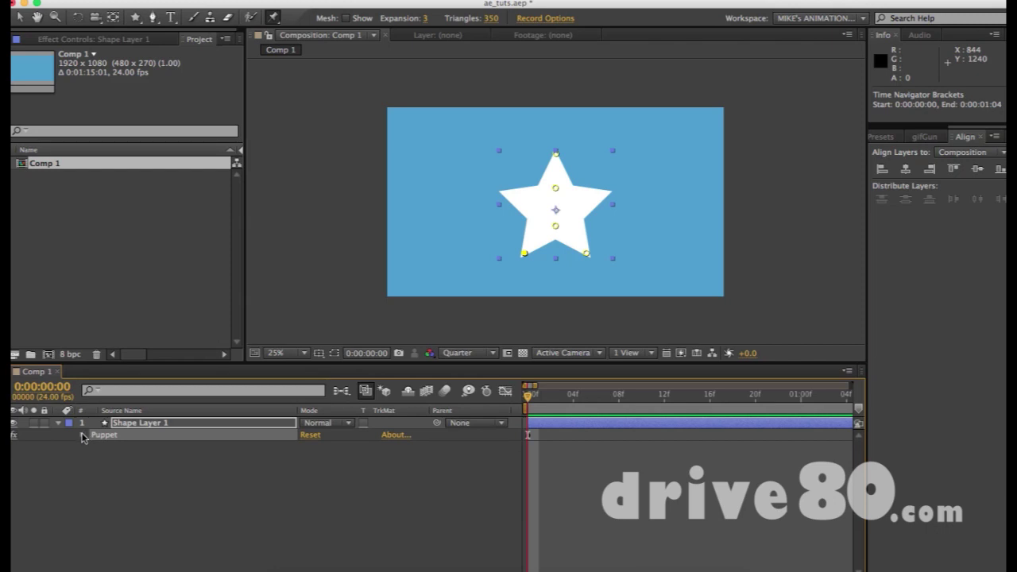
click(82, 435)
click(93, 459)
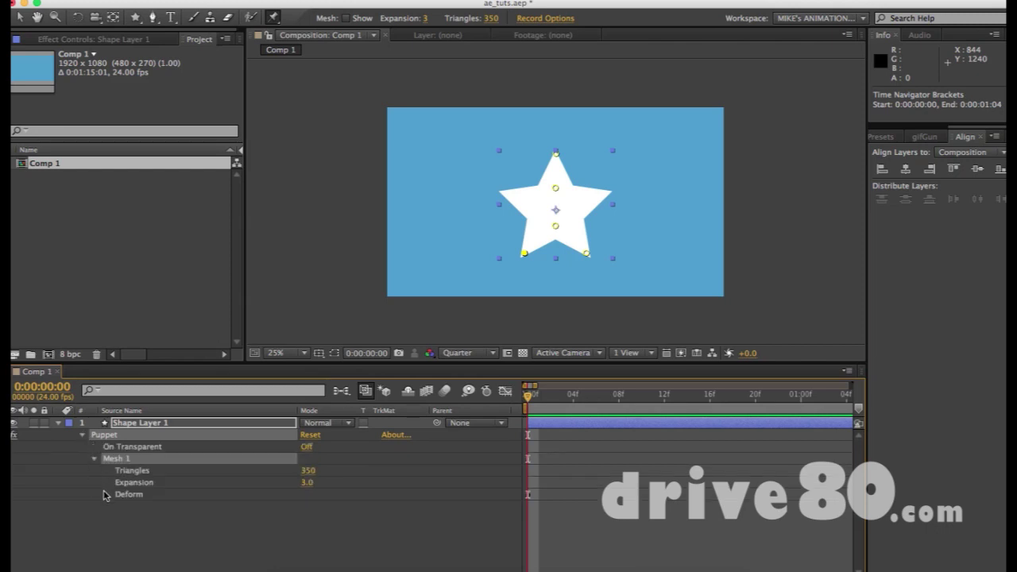
click(107, 495)
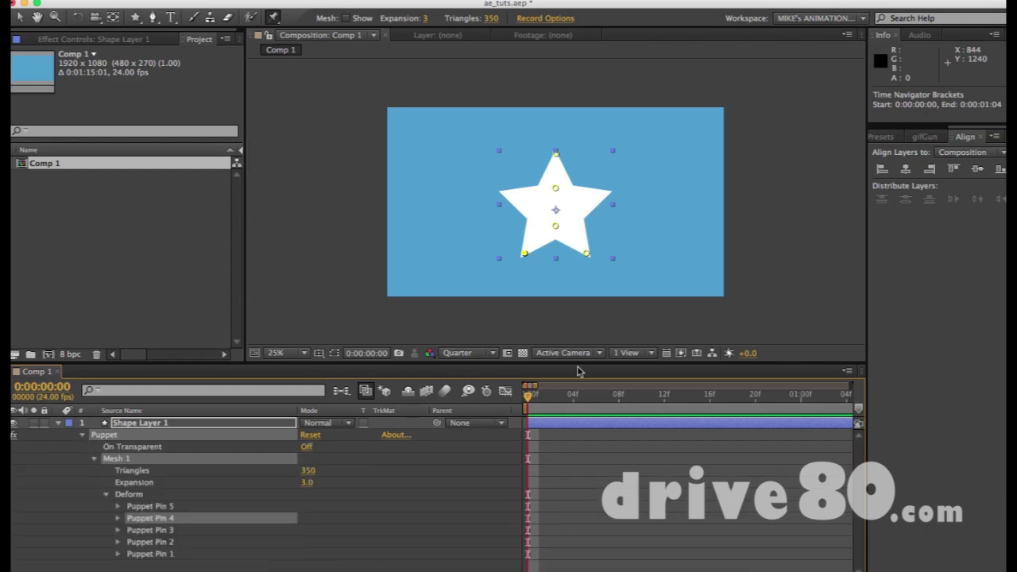
click(525, 254)
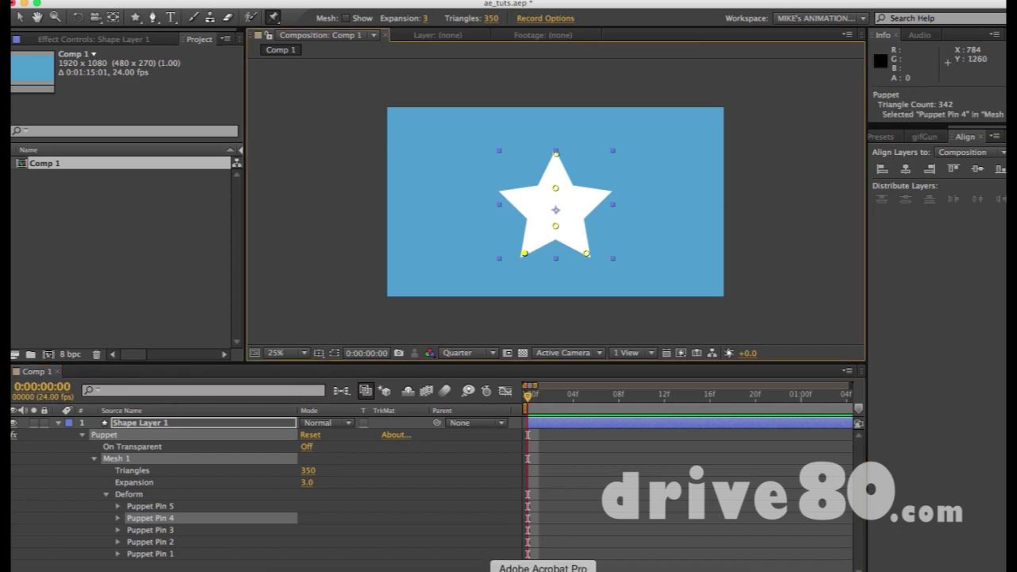
click(119, 518)
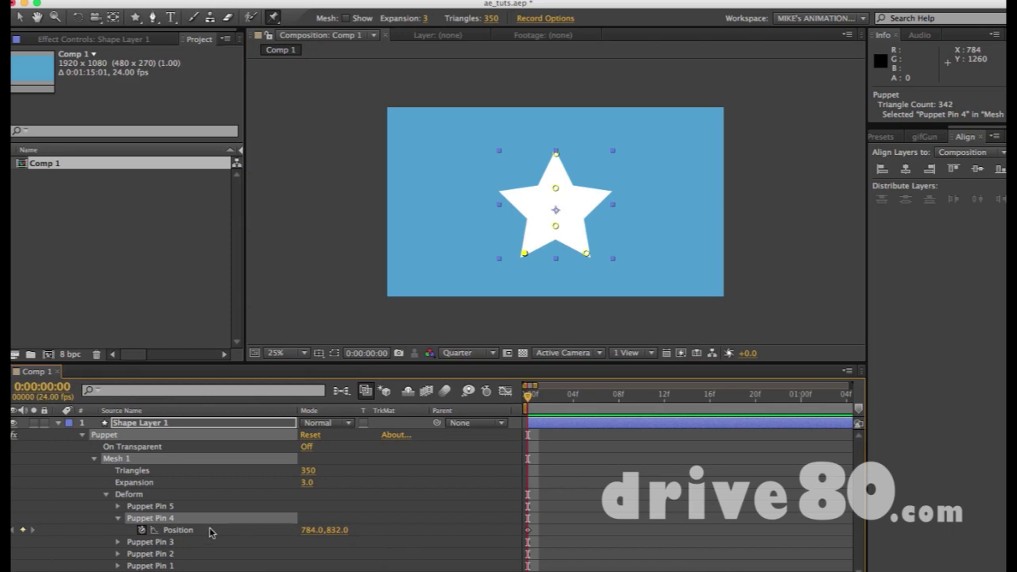
click(181, 531)
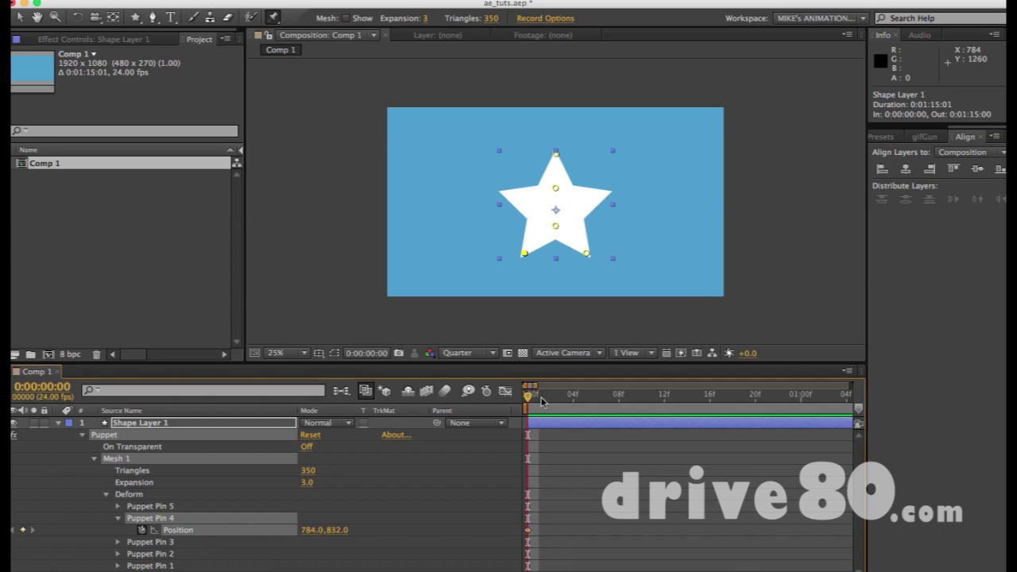
Show only the keyframed pin Positions with U and select Puppet Pin 4
key(u)
key(u)
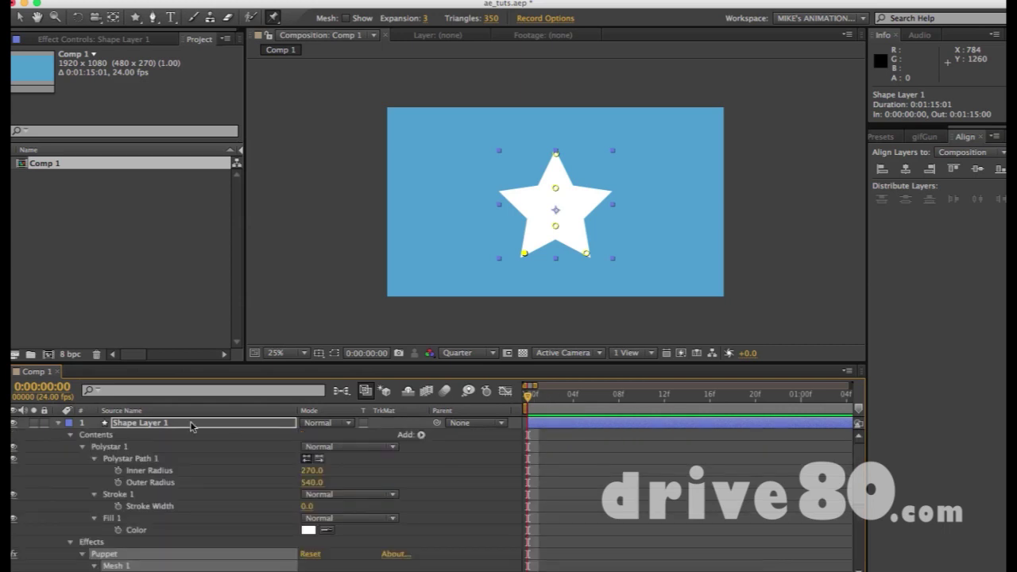
key(u)
key(u)
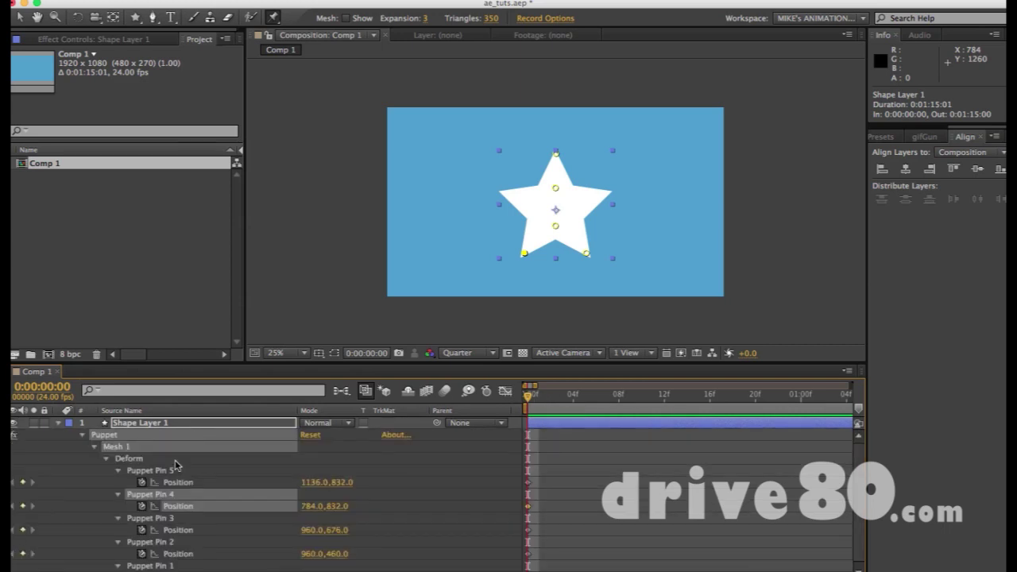
scroll(175, 465, down, 1)
drag(540, 469, 503, 553)
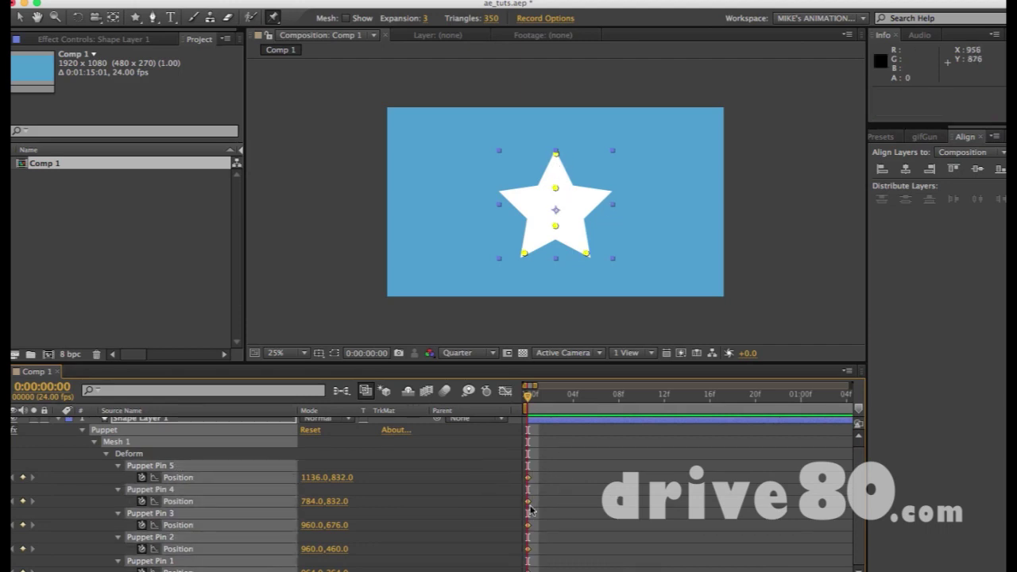
click(527, 258)
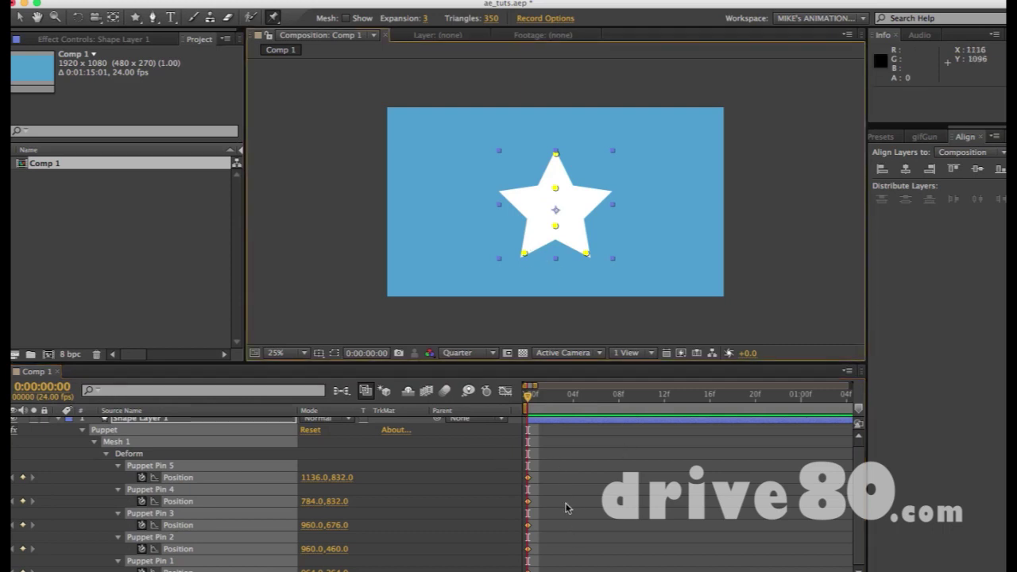
click(173, 492)
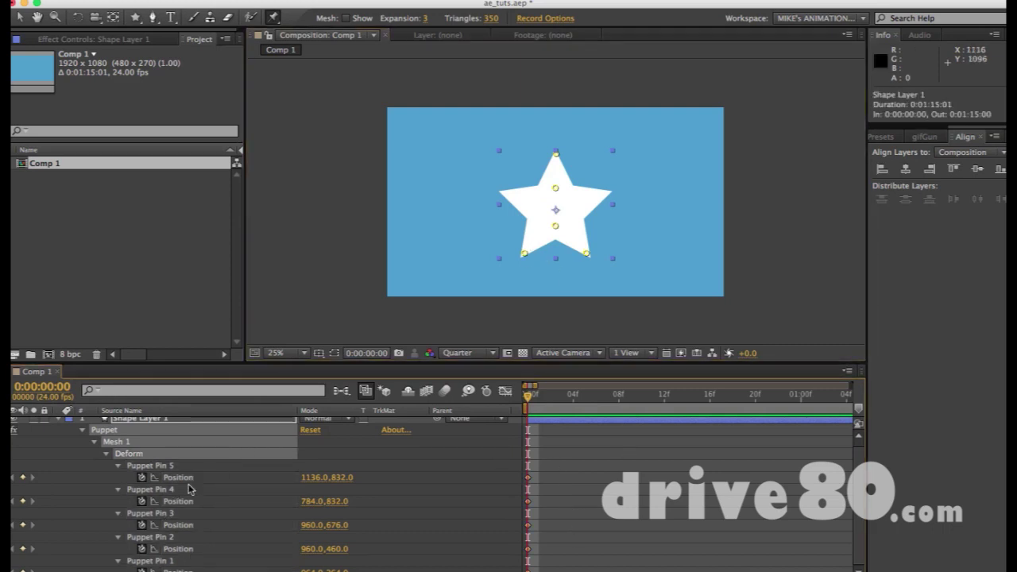
click(181, 489)
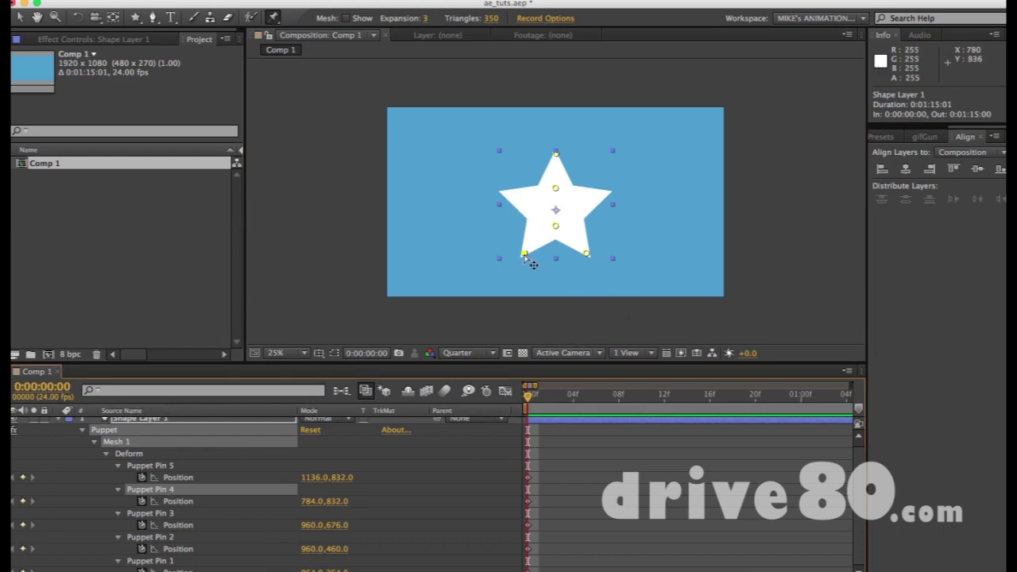
Turn off the Position stopwatches for Puppet Pins 5, 3, 2 and 1
click(145, 476)
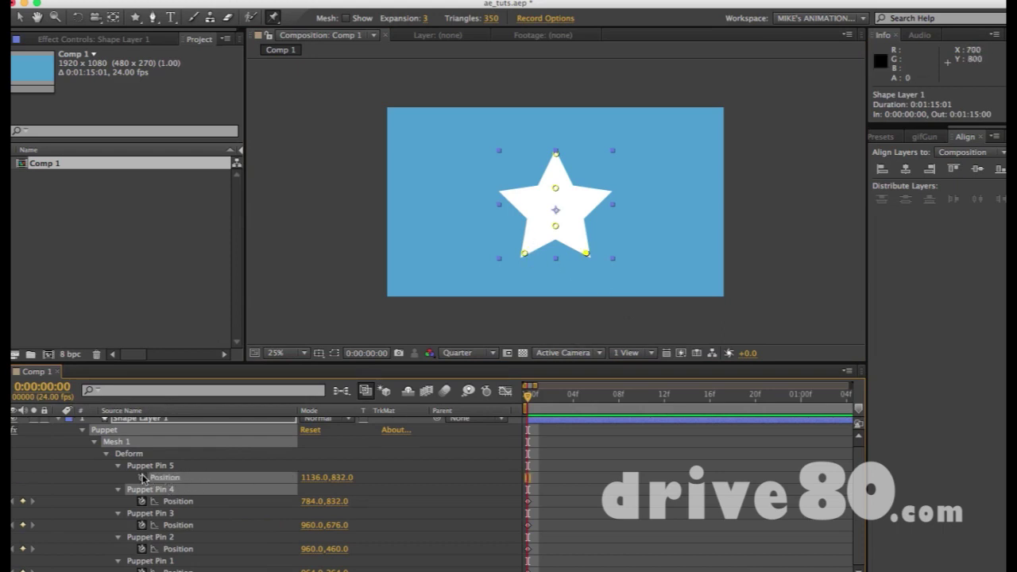
click(143, 525)
click(144, 548)
click(144, 570)
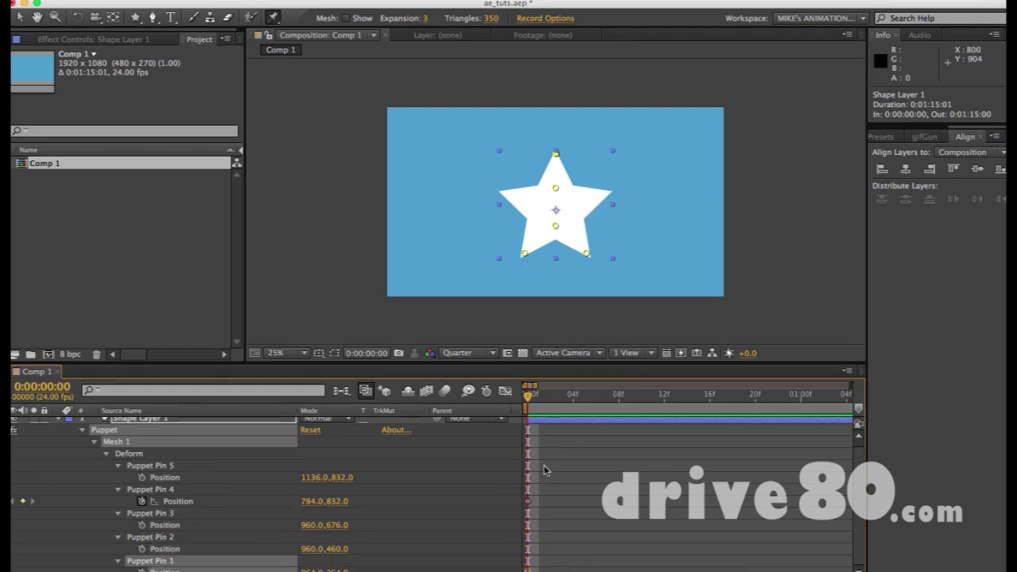
key(u)
key(u)
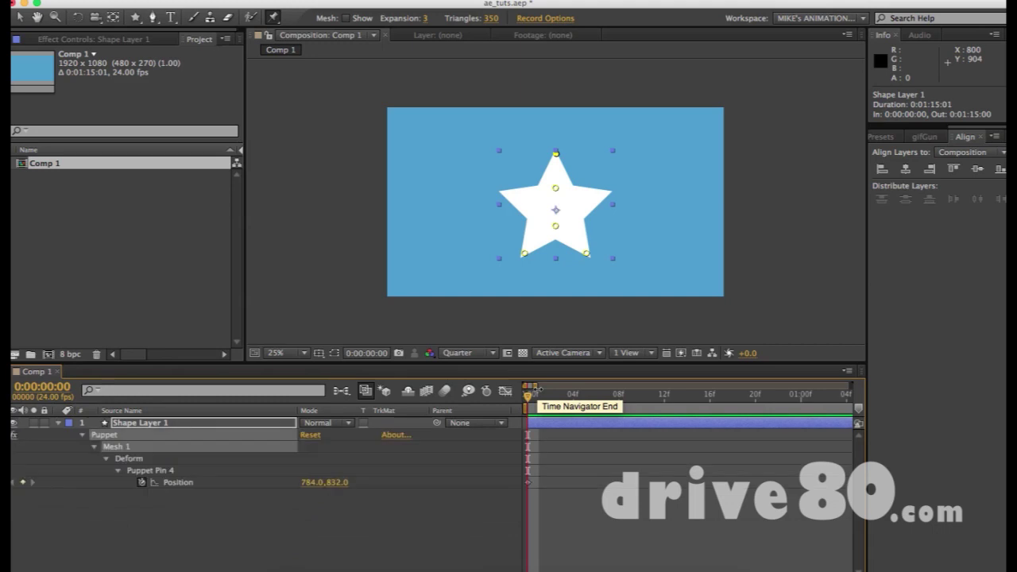
Keyframe Puppet Pin 4 bending up-left at the start, then down-right at one second
click(176, 484)
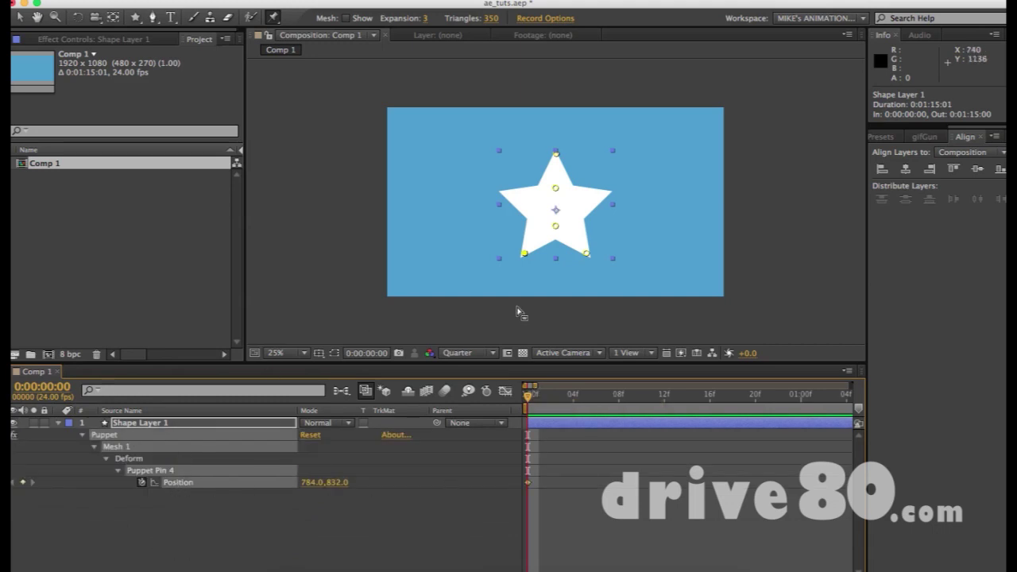
drag(535, 386, 605, 411)
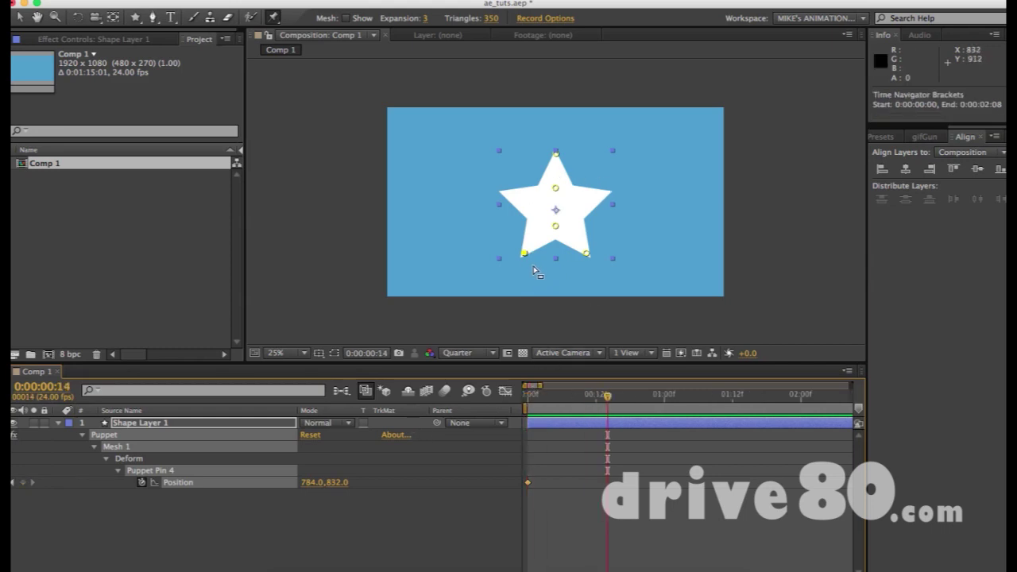
drag(527, 257, 511, 238)
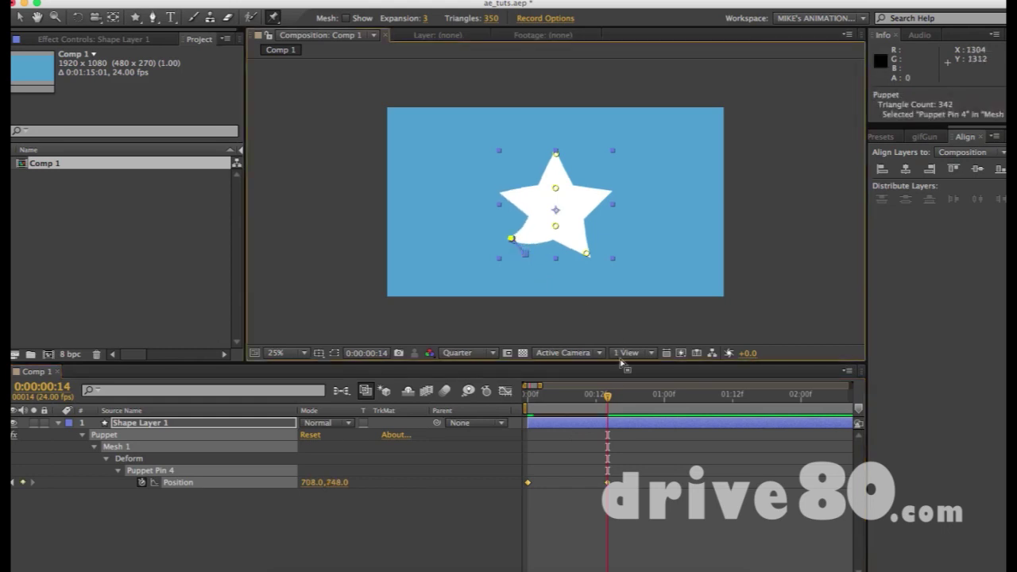
key(Page_Down)
key(Page_Down)
key(Page_Down)
key(Page_Down)
key(Page_Down)
key(Page_Down)
key(Page_Down)
key(Page_Down)
key(Page_Down)
key(Page_Down)
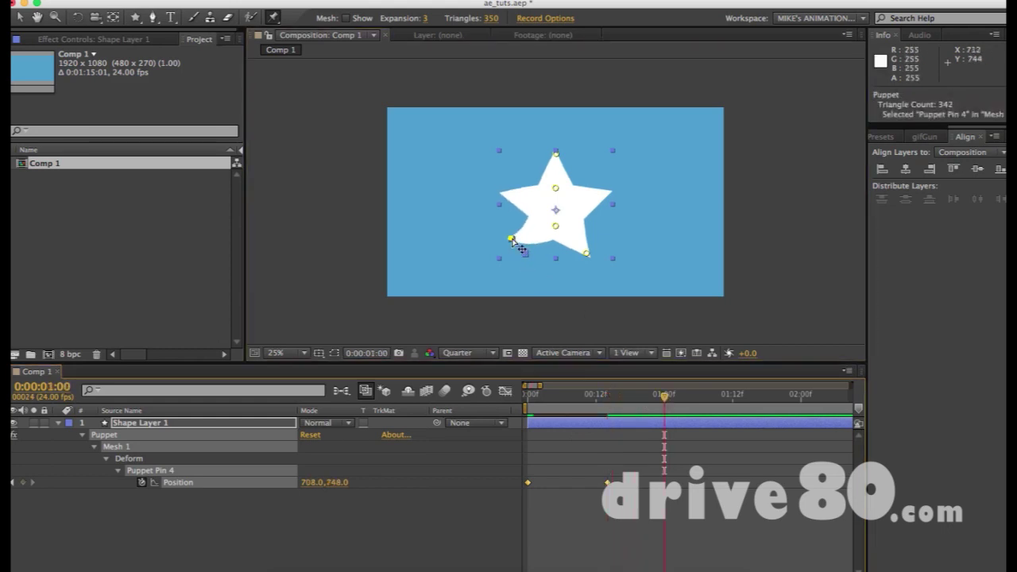
drag(512, 238, 531, 267)
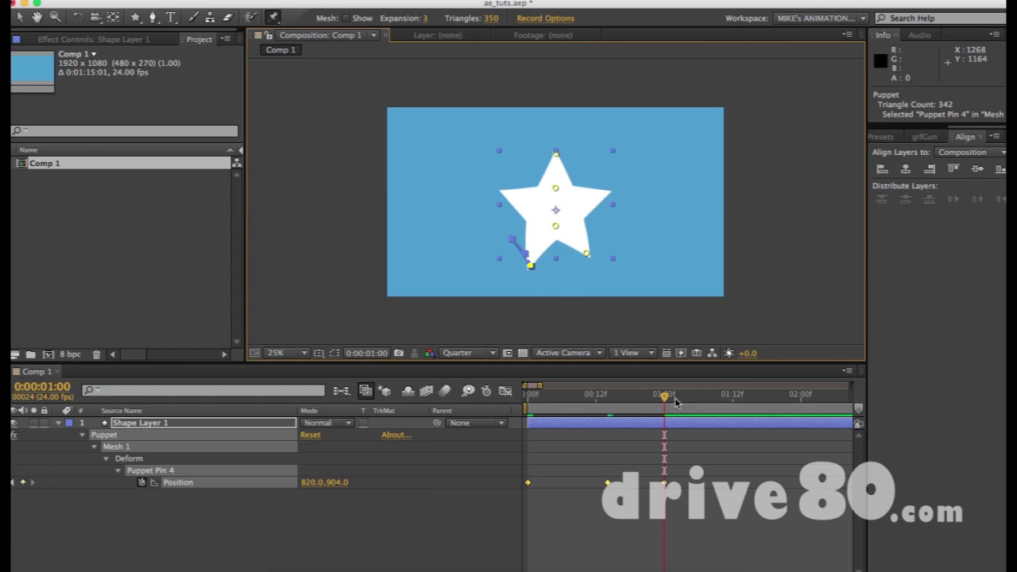
Add pin keyframes at 0:00:01:06, 0:00:01:15 and 0:00:02:07, ending stretched far left; end work area
click(698, 399)
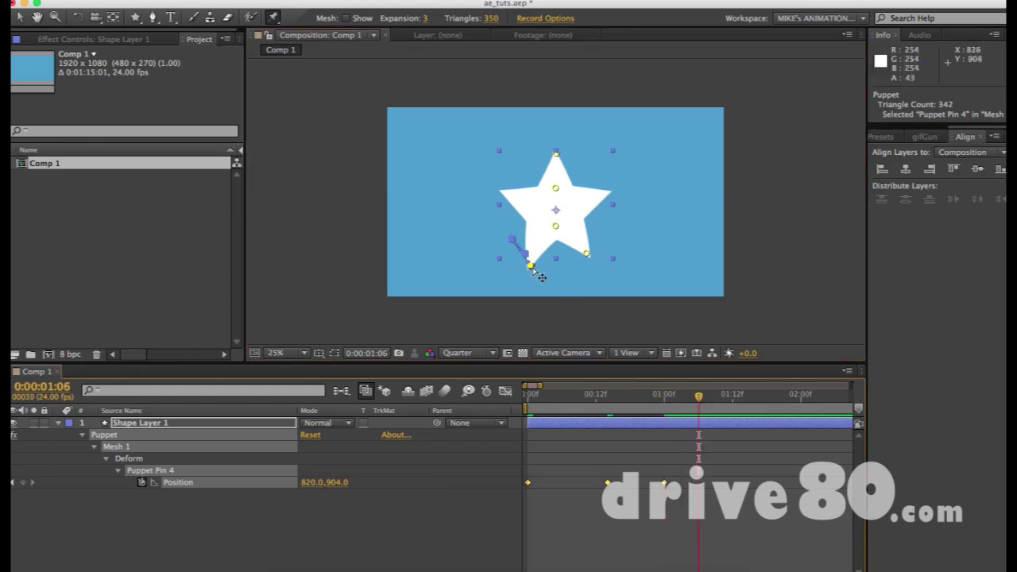
drag(530, 267, 499, 228)
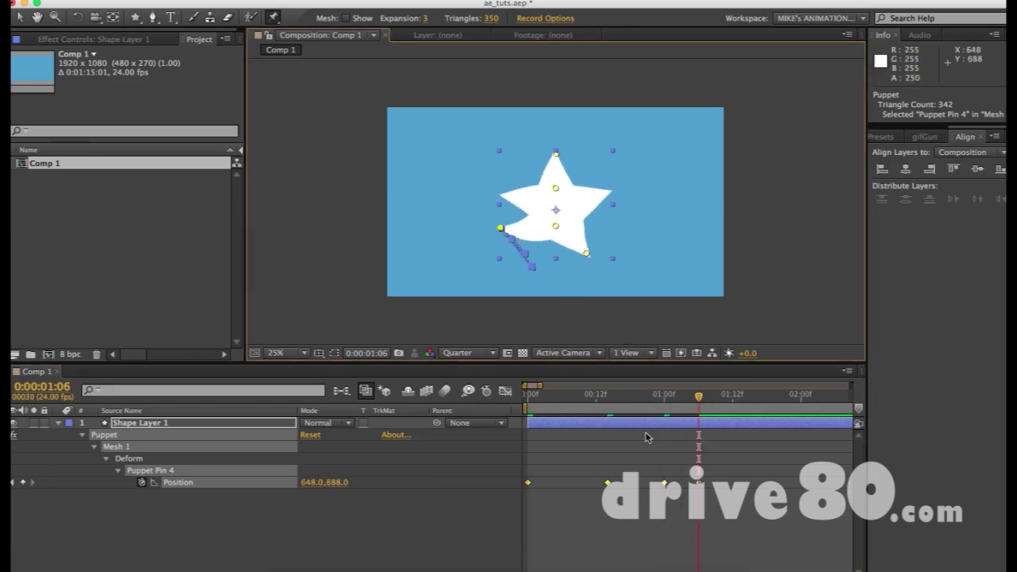
key(minus)
key(minus)
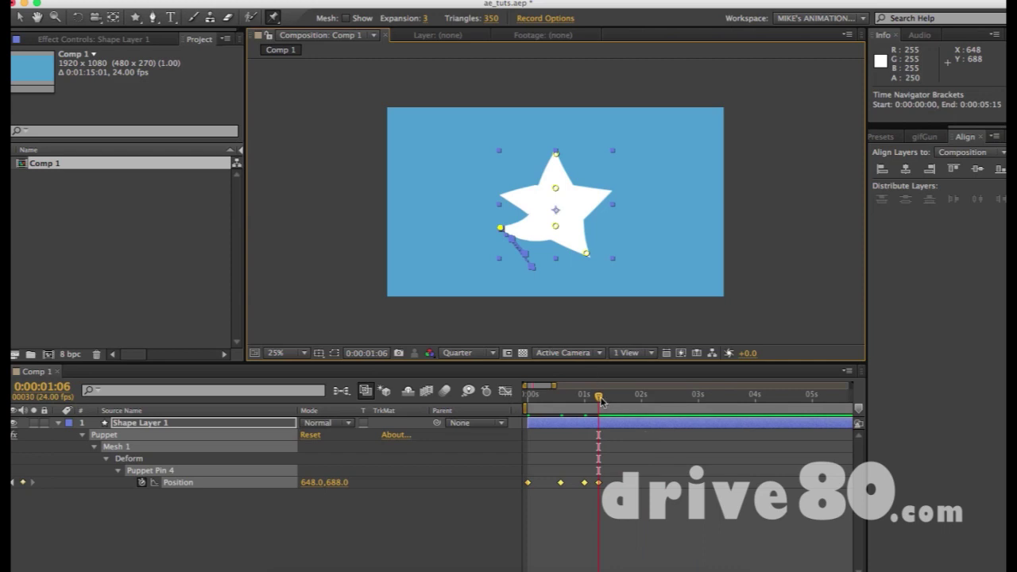
drag(601, 401, 619, 397)
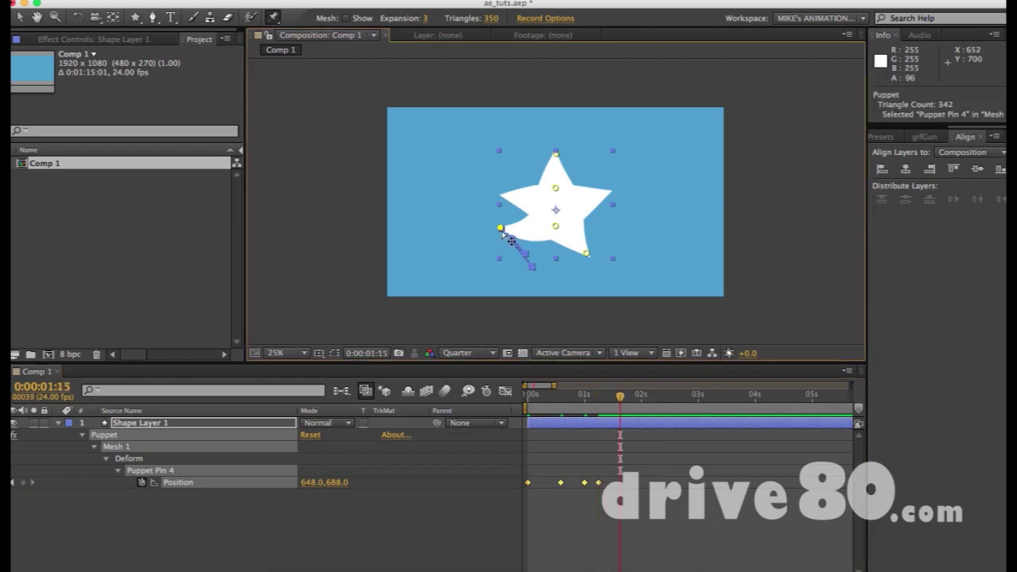
drag(502, 231, 530, 262)
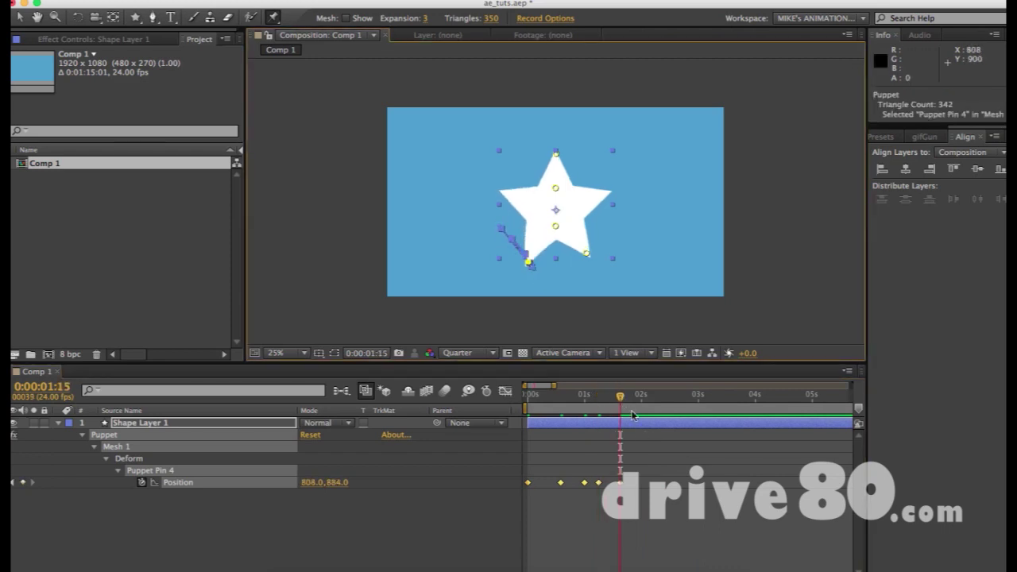
drag(621, 397, 658, 397)
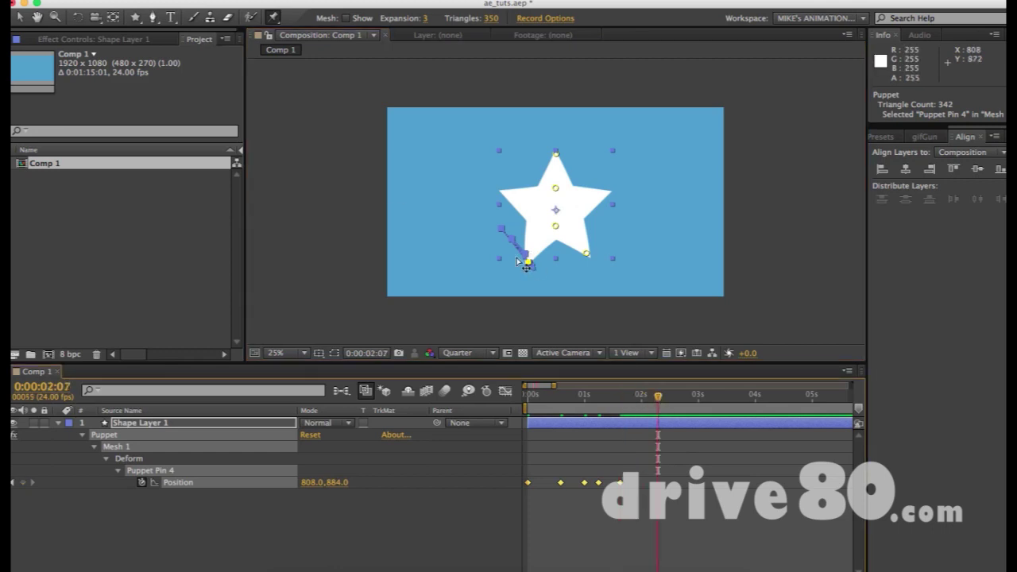
drag(528, 262, 359, 168)
key(n)
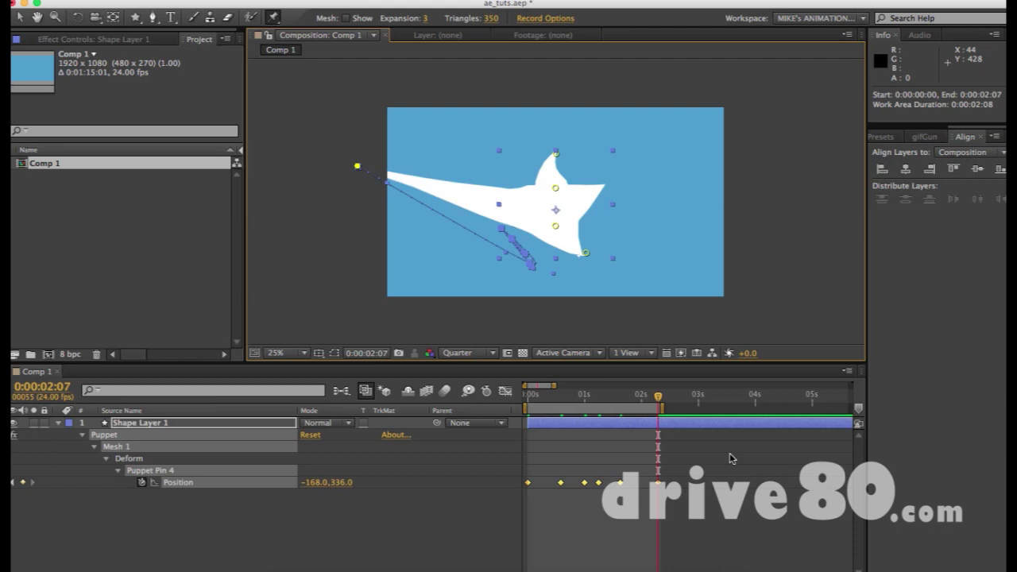
Run a real-time RAM preview of the star's lower-left pin animation
key(KP_0)
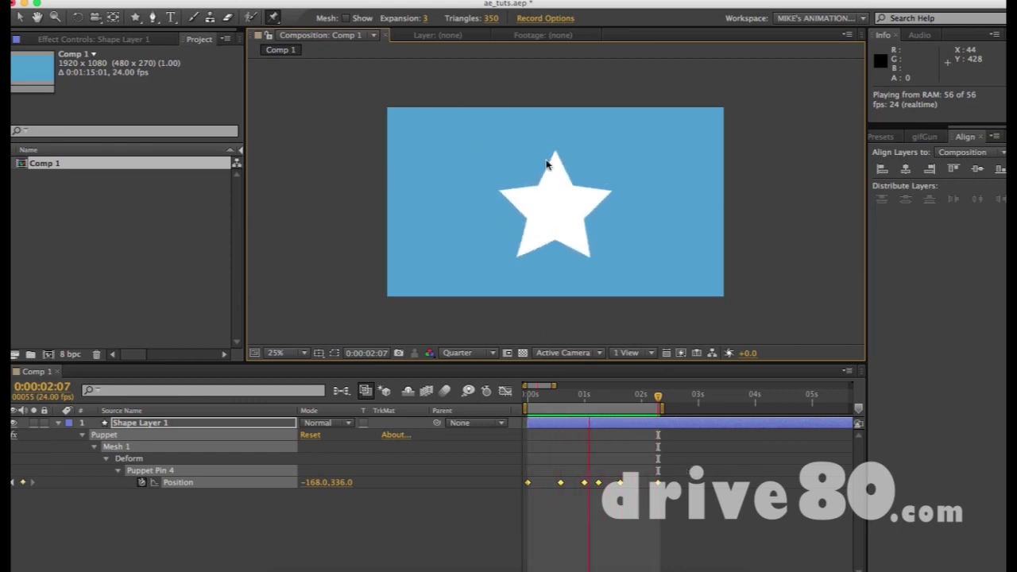
Stop the preview and time-scale the five pin Position keyframes to end near 0:00:01:05
click(605, 405)
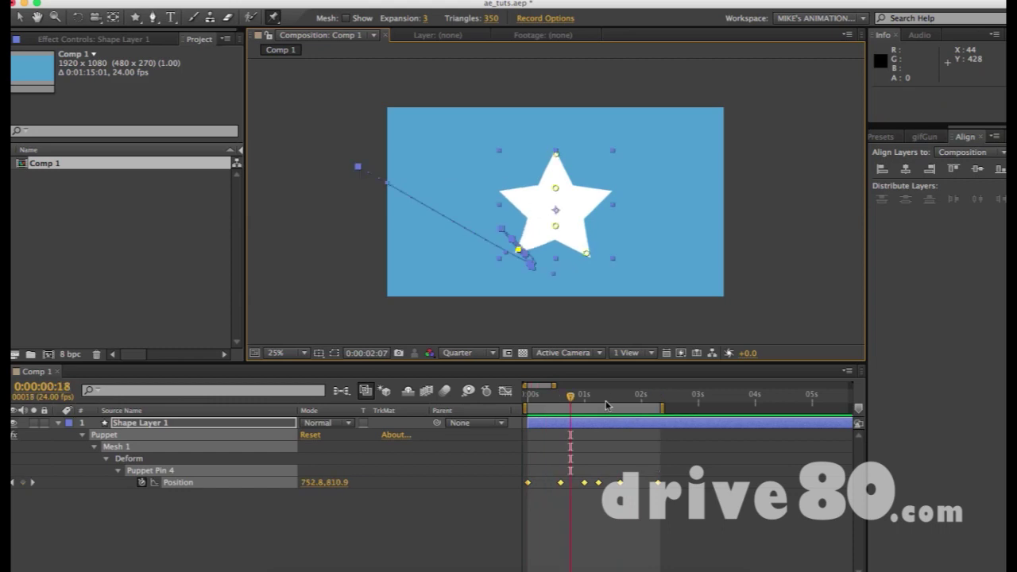
click(675, 486)
click(658, 483)
click(661, 487)
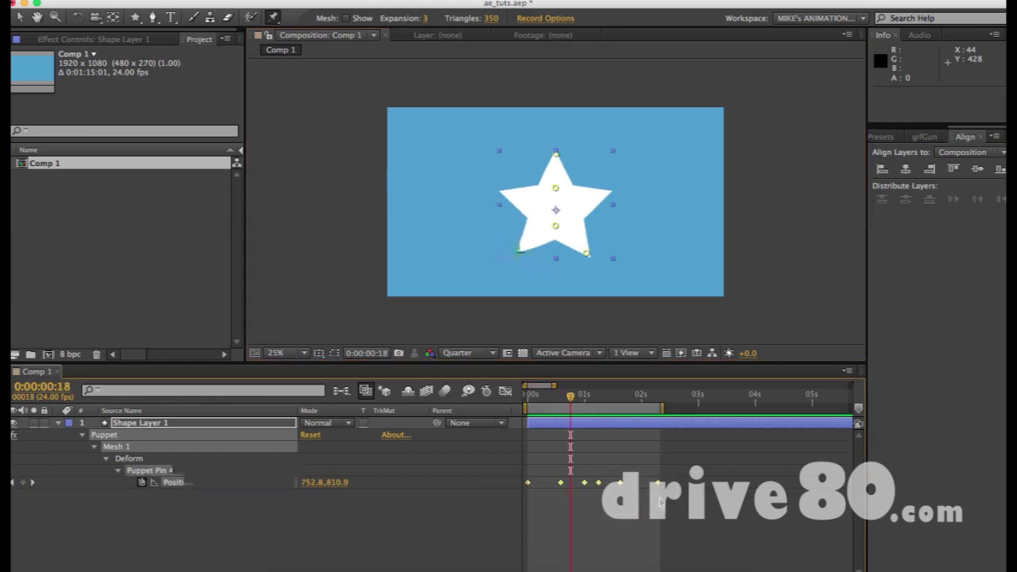
click(658, 483)
drag(671, 467, 547, 482)
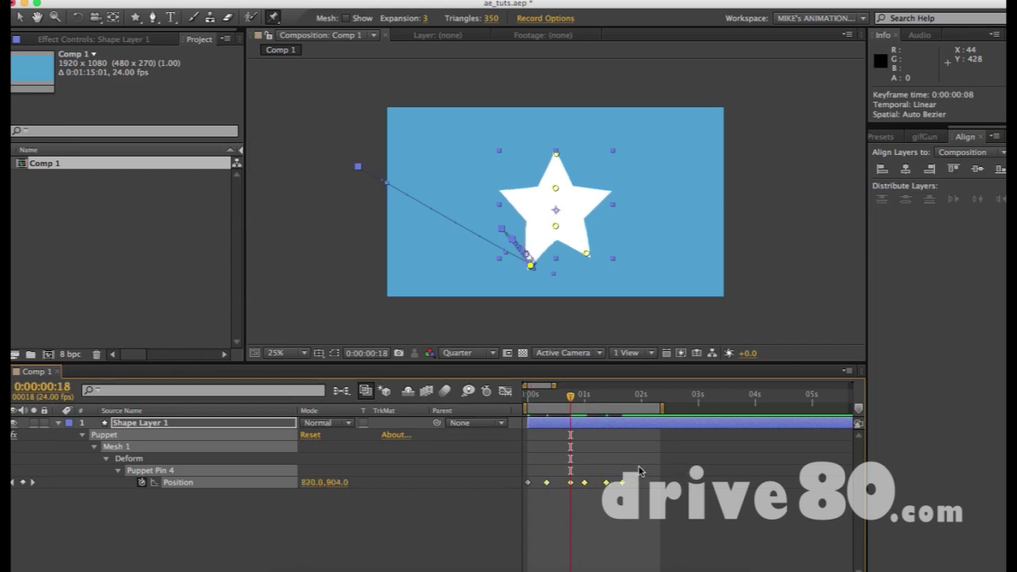
drag(638, 467, 483, 515)
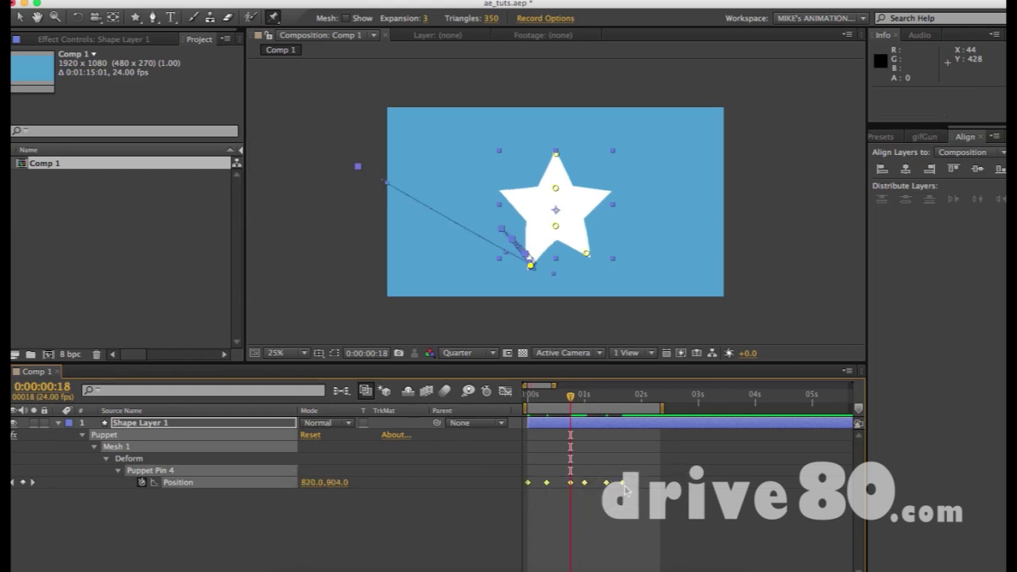
drag(623, 482, 596, 482)
click(589, 397)
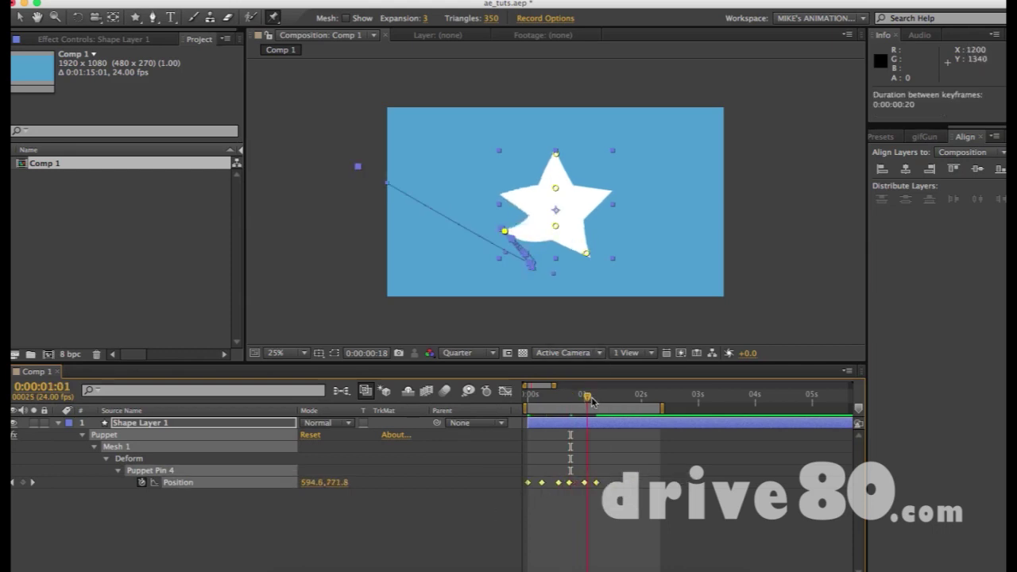
drag(591, 401, 597, 401)
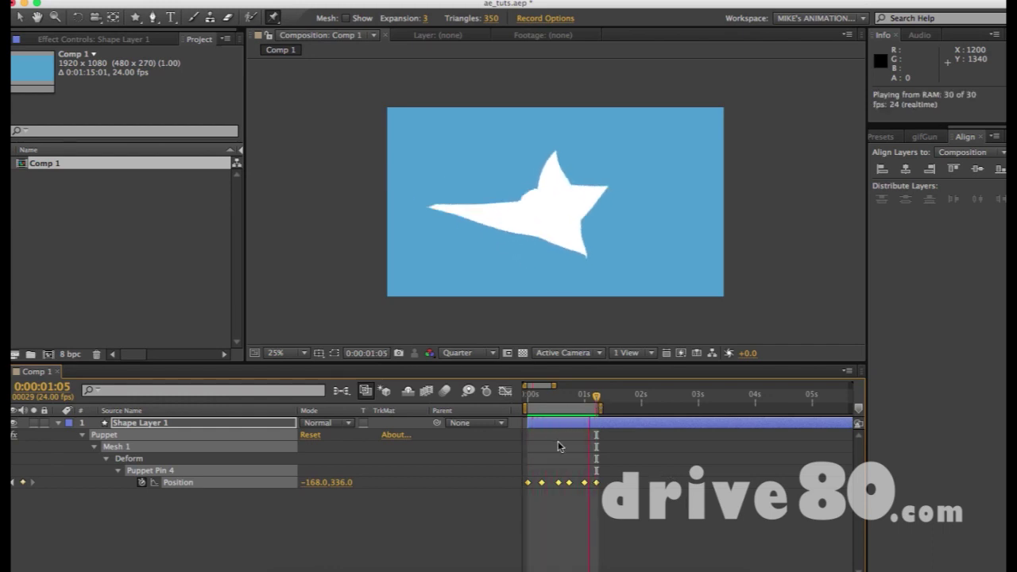
Stop playback, then nudge the star's top pin right and back near its original spot
key(space)
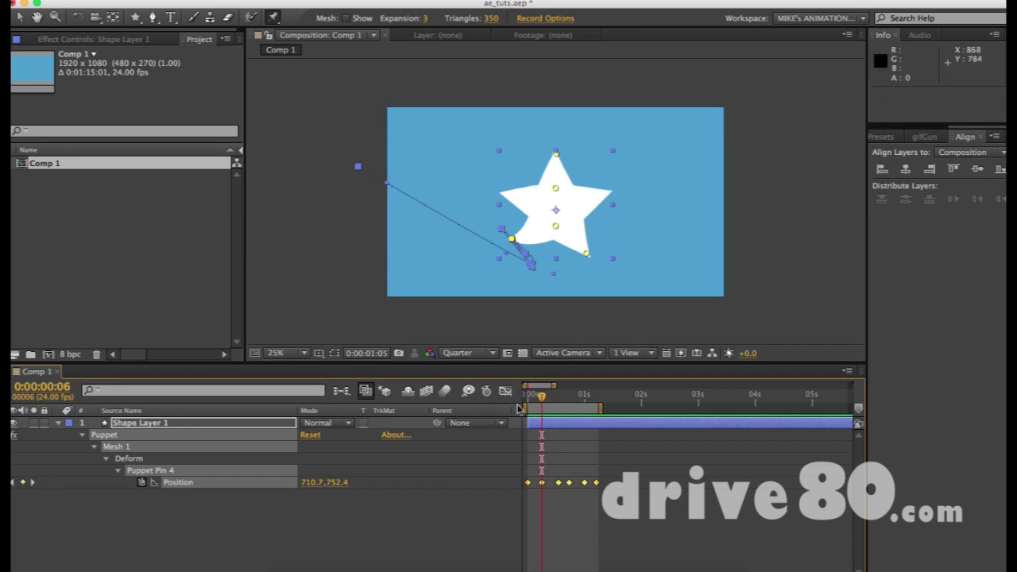
click(604, 461)
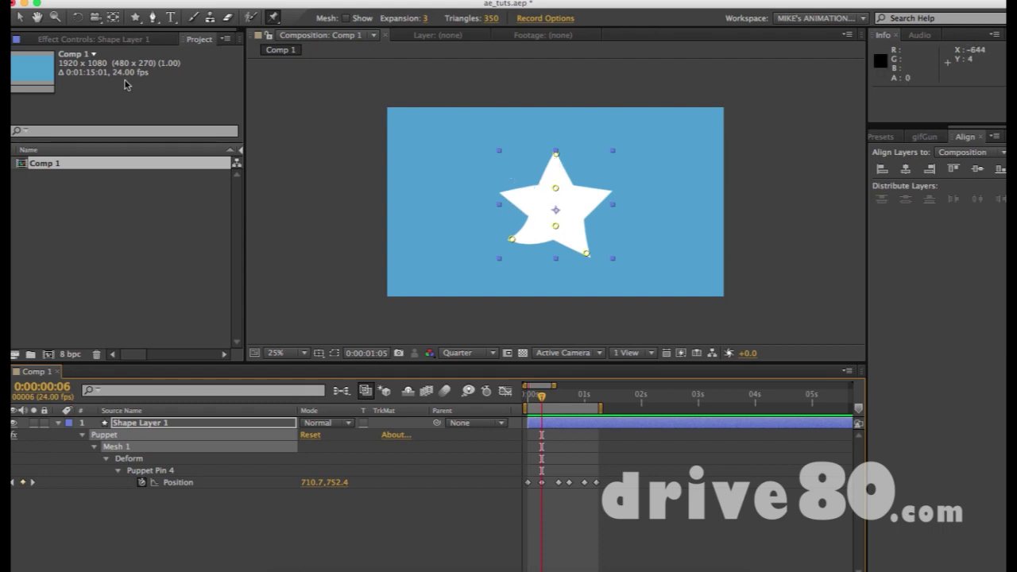
click(557, 156)
drag(557, 156, 573, 155)
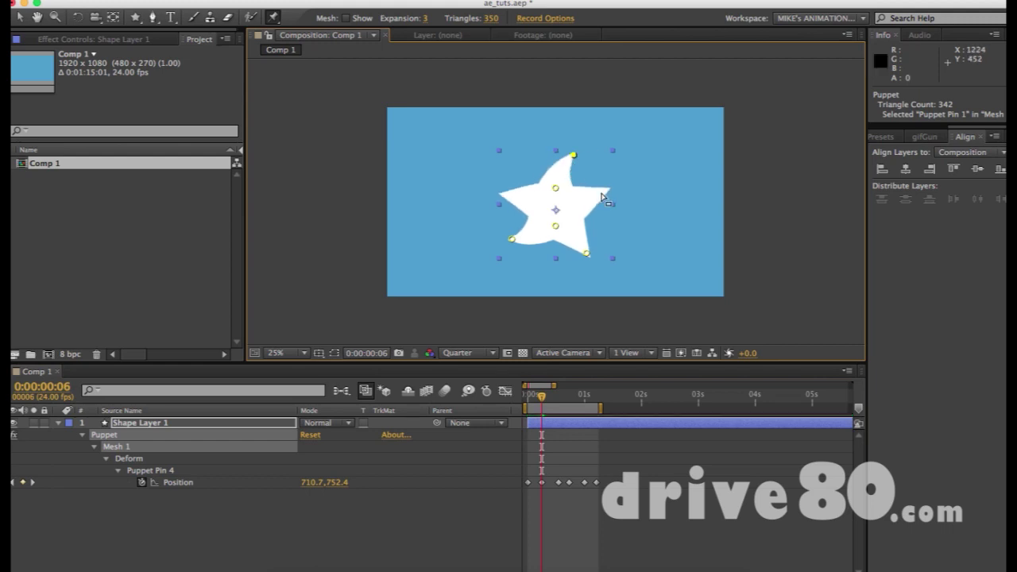
drag(573, 156, 559, 155)
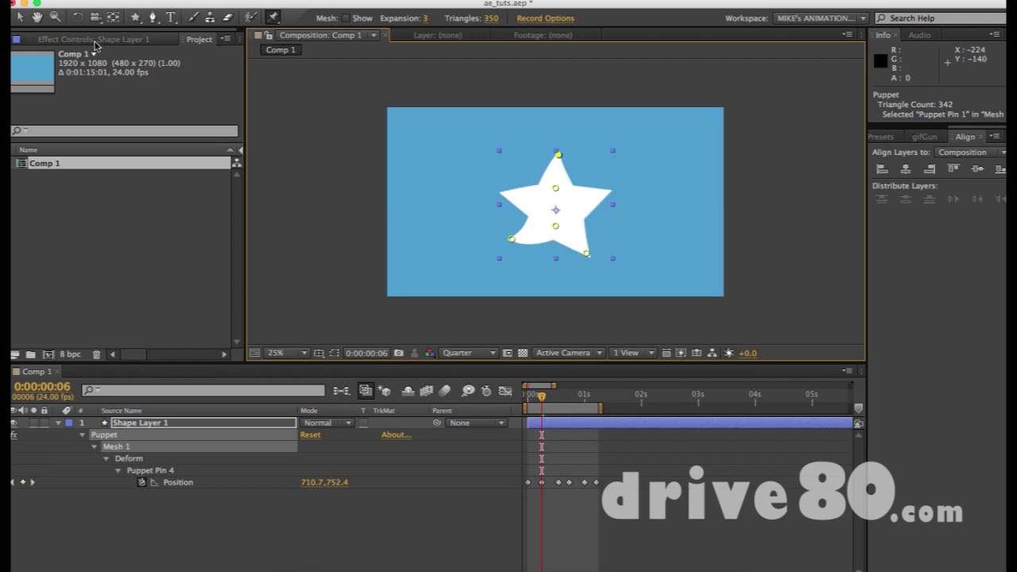
Check the pin animation, then move the star layer to the left side of the comp
key(v)
click(348, 219)
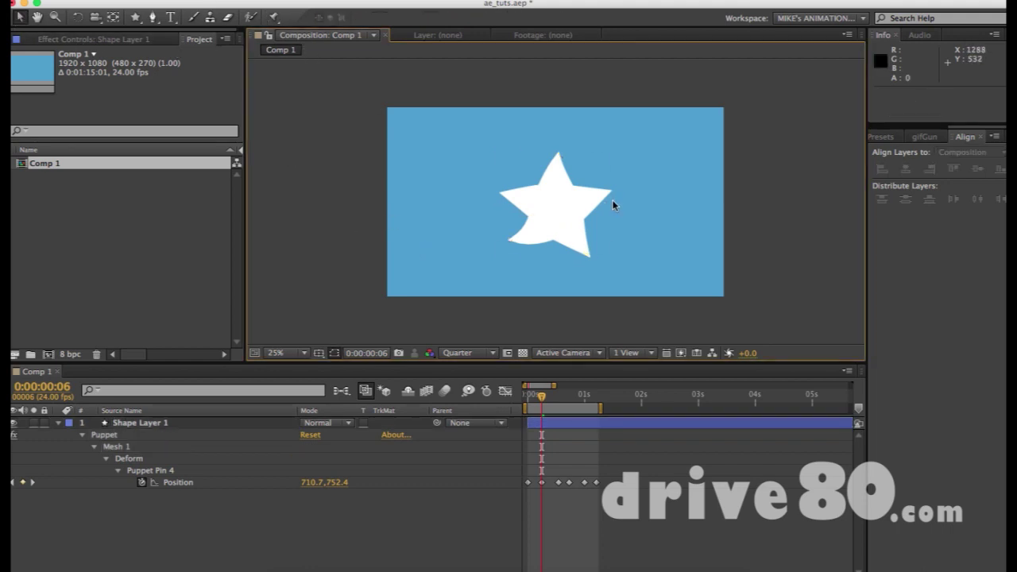
click(588, 230)
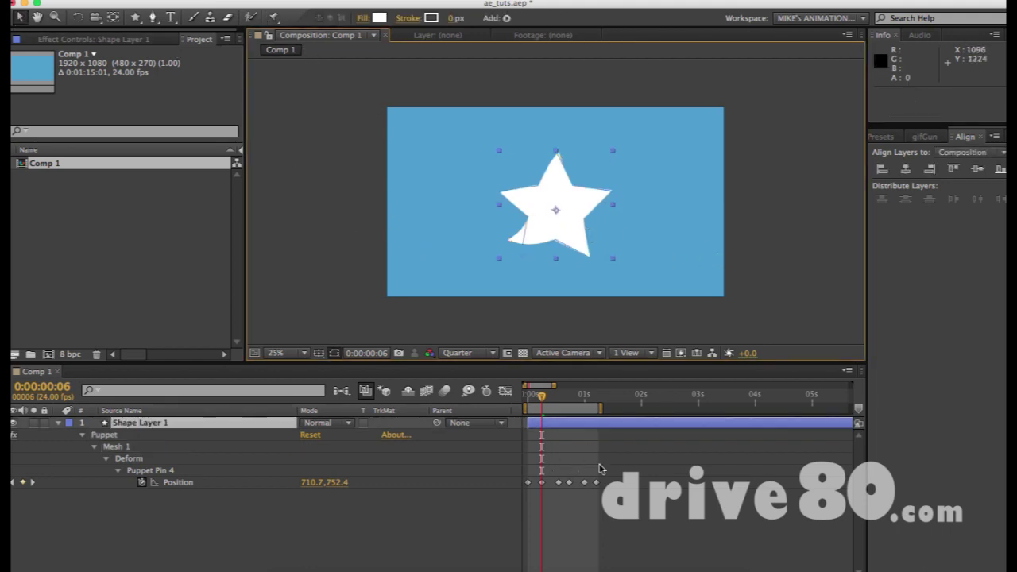
drag(604, 467, 489, 508)
mouse_move(539, 397)
mouse_down()
mouse_move(529, 397)
mouse_move(579, 397)
mouse_move(529, 397)
mouse_move(570, 396)
mouse_move(548, 396)
mouse_up()
click(682, 193)
drag(580, 211, 479, 229)
key(super+shift+a)
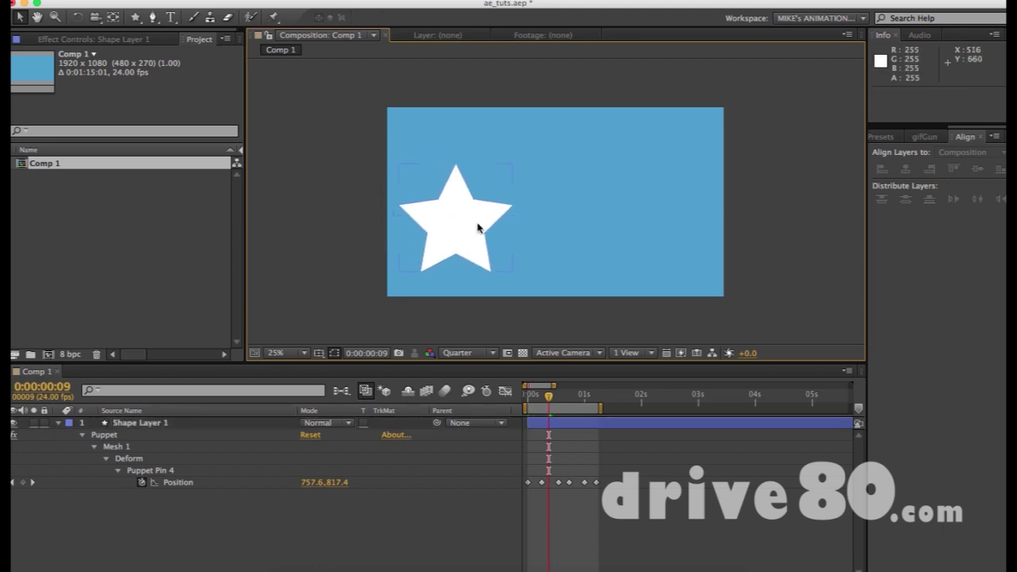
Create a text layer near the top right and type the start of the e-mail address
key(super+t)
click(569, 155)
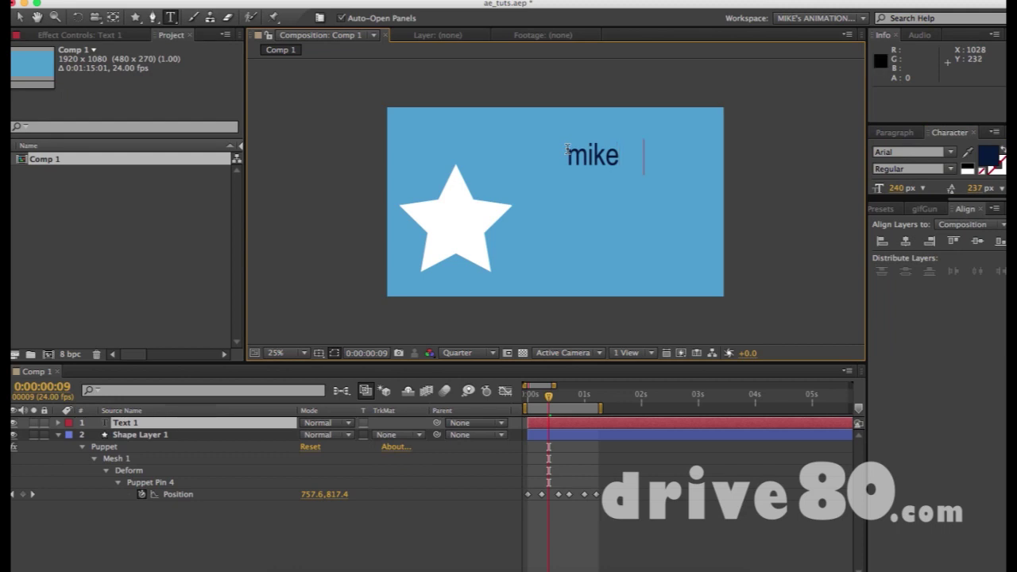
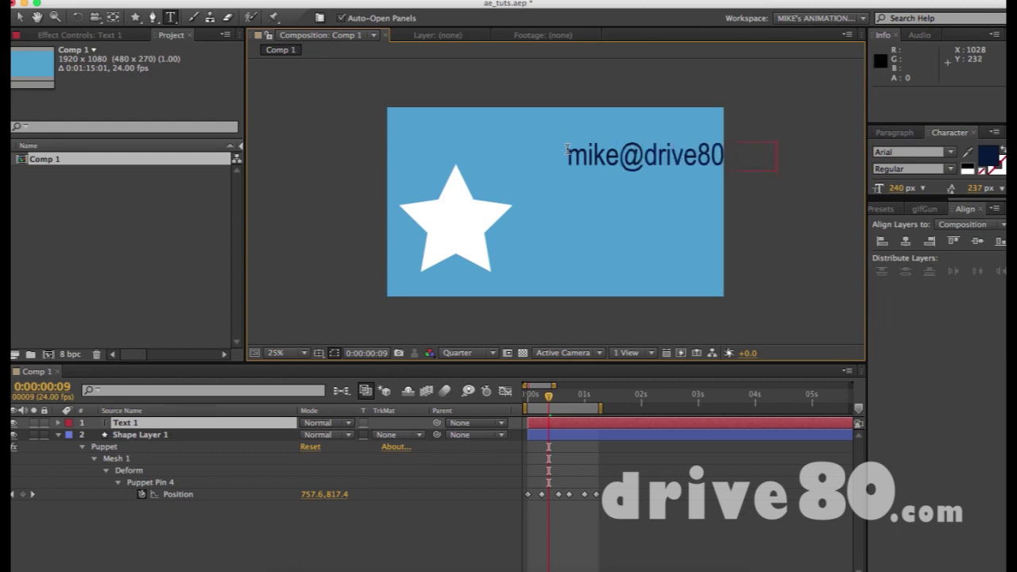
Finish the text entry and shift the text left so it fits the comp
key(KP_Enter)
key(v)
drag(619, 157, 562, 165)
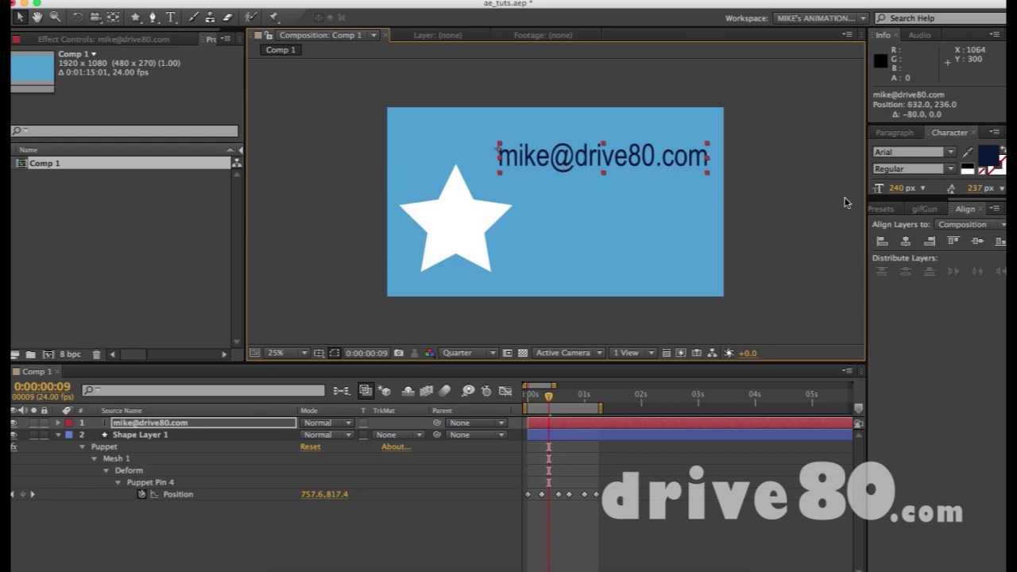
Set the text's vertical scale to 100% and its font to Asap in the Character panel
click(935, 135)
click(899, 188)
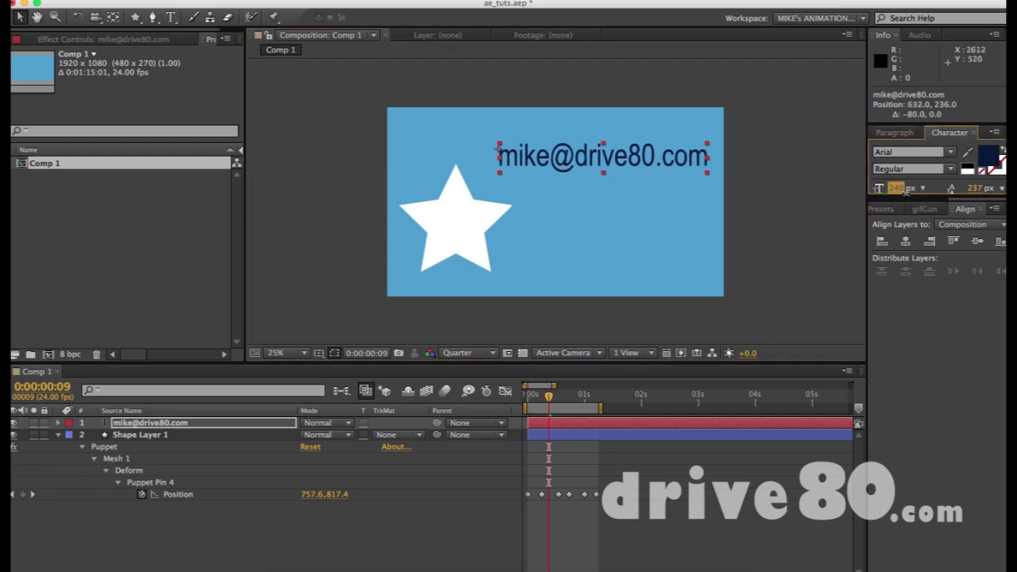
drag(909, 196, 899, 307)
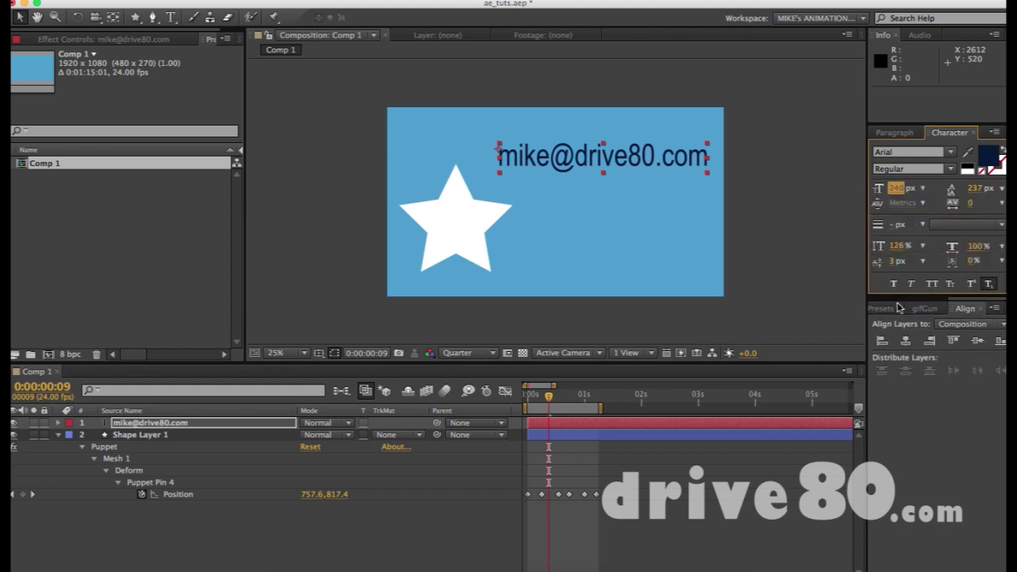
click(895, 245)
text(100)
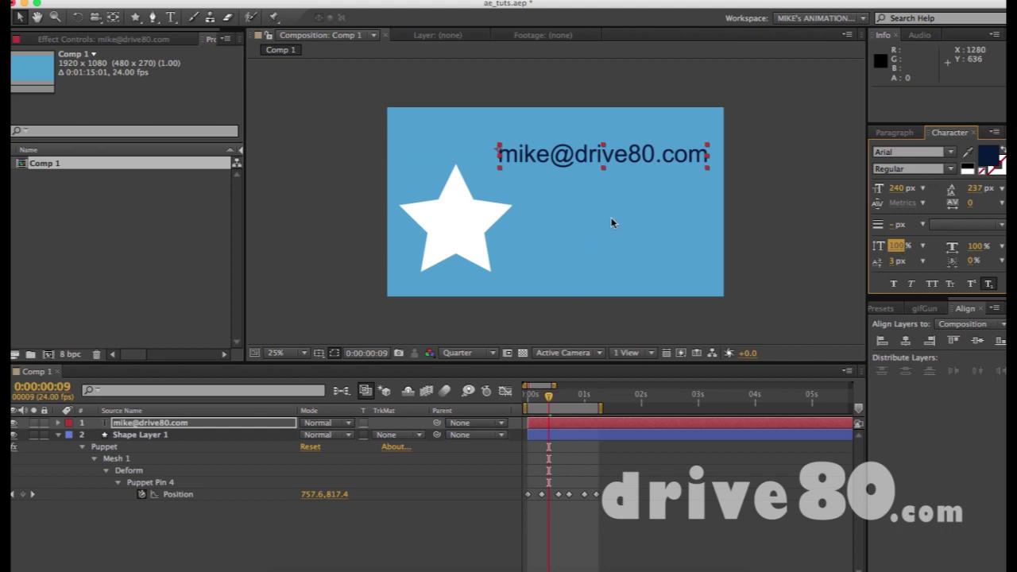
click(611, 156)
click(899, 150)
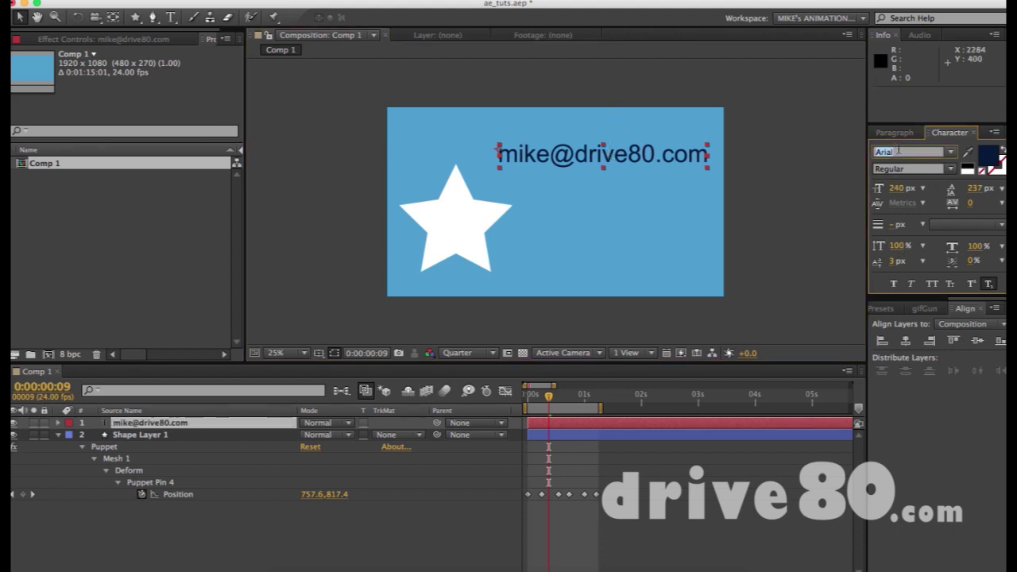
text(Asap)
key(Return)
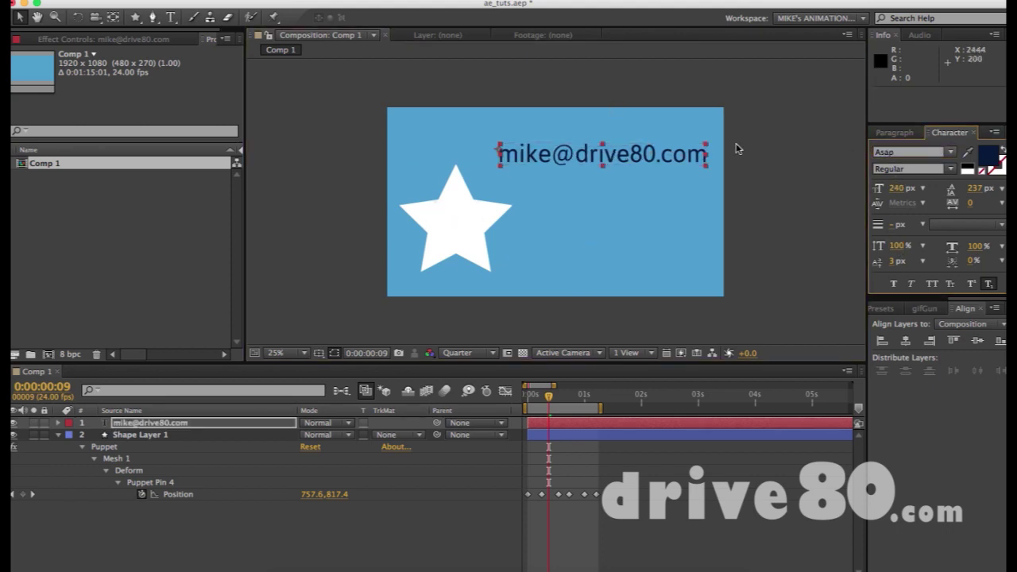
click(613, 230)
Nudge the e-mail text slightly lower and change its fill colour to pure white
drag(619, 158, 617, 168)
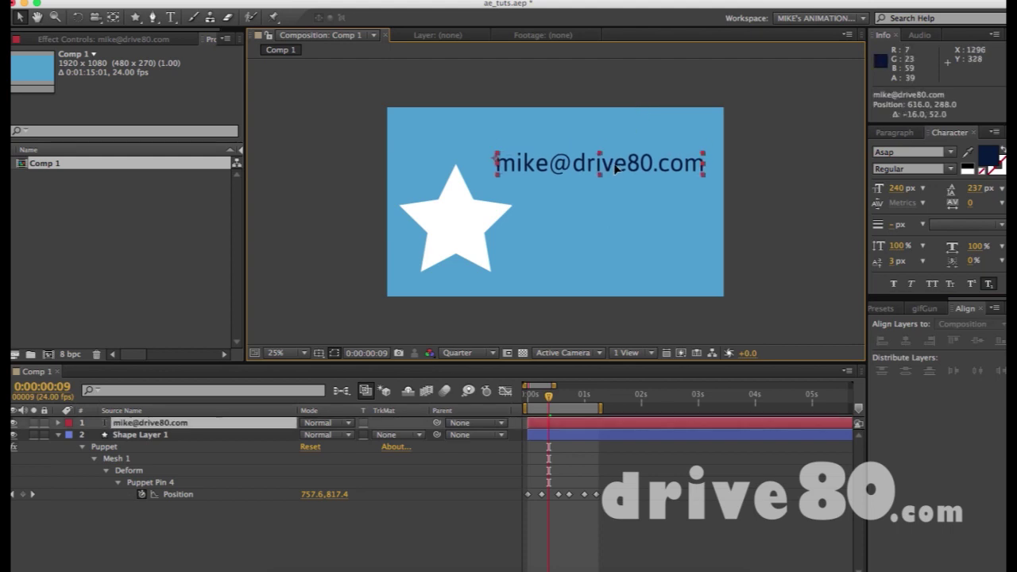
click(987, 156)
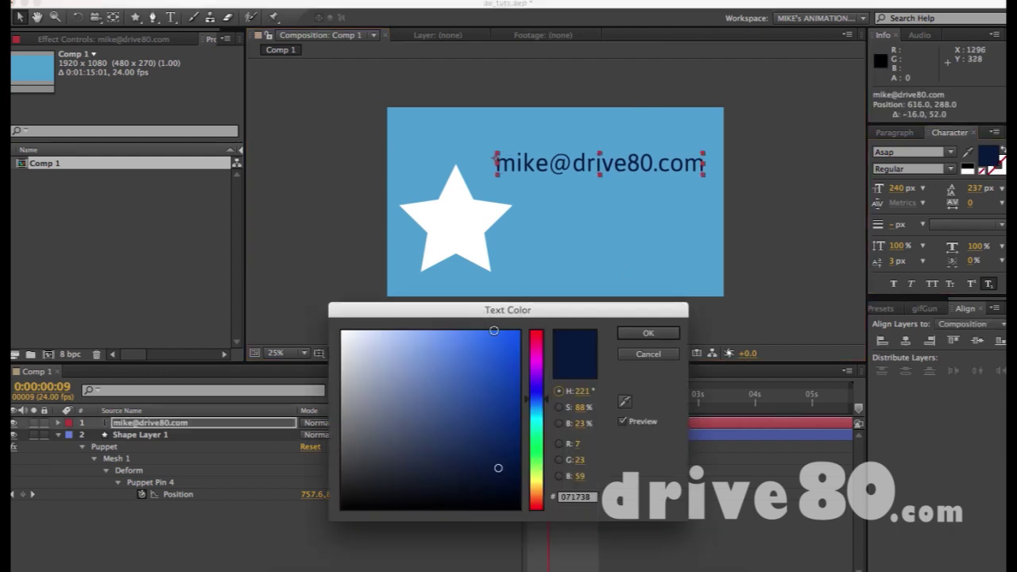
drag(493, 330, 371, 329)
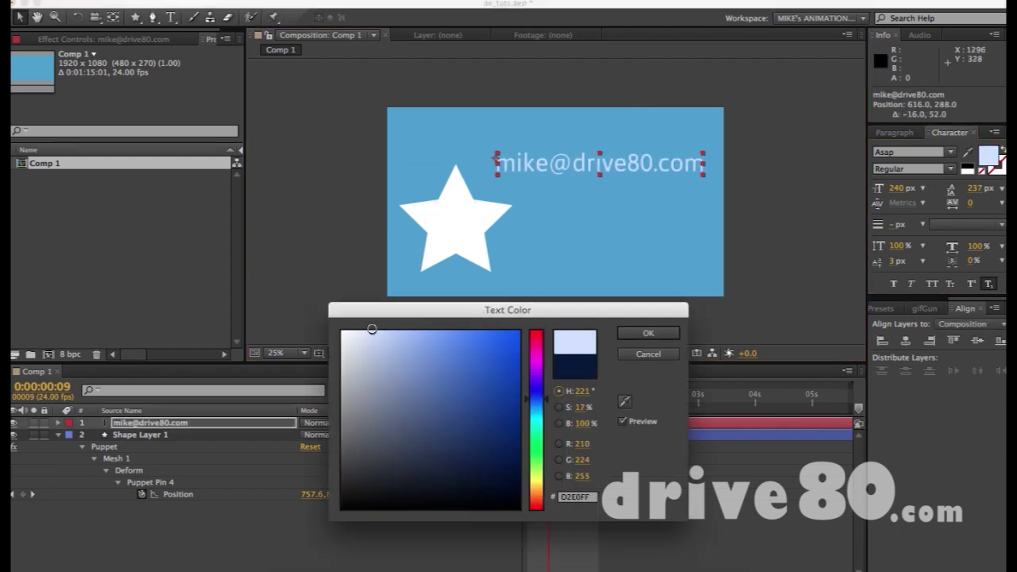
drag(327, 353, 311, 318)
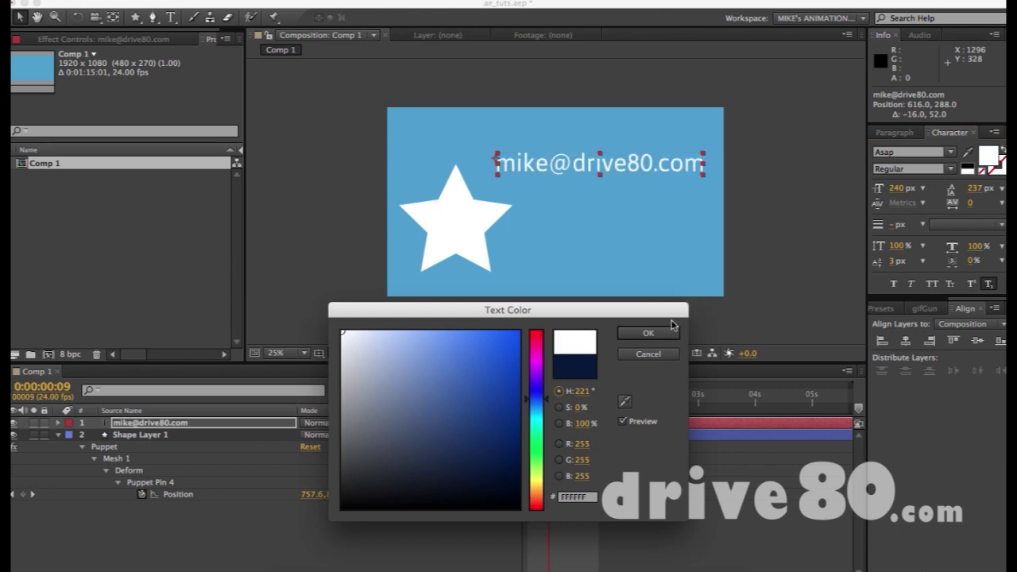
click(663, 333)
click(703, 298)
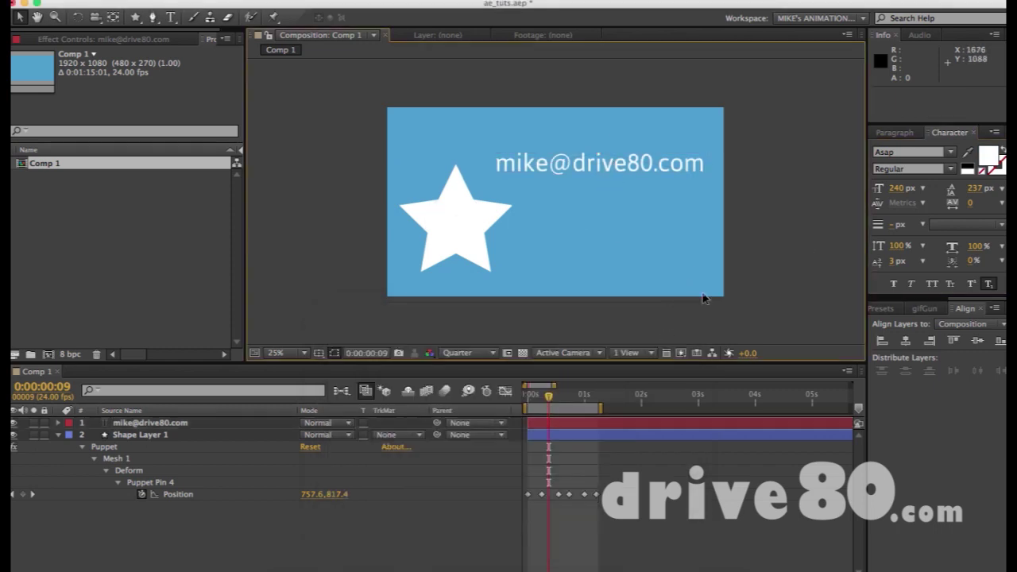
click(587, 170)
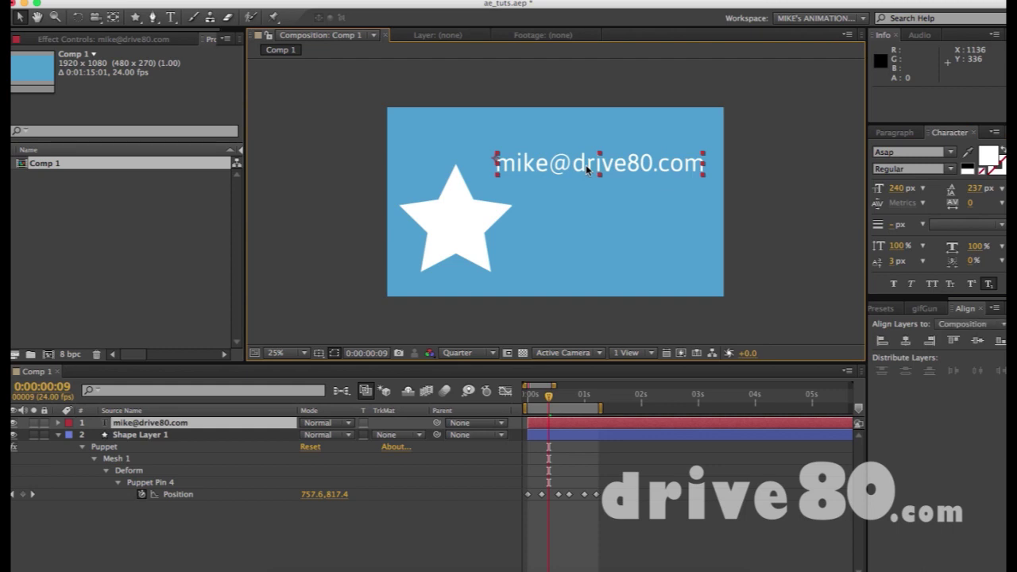
double_click(586, 169)
click(576, 164)
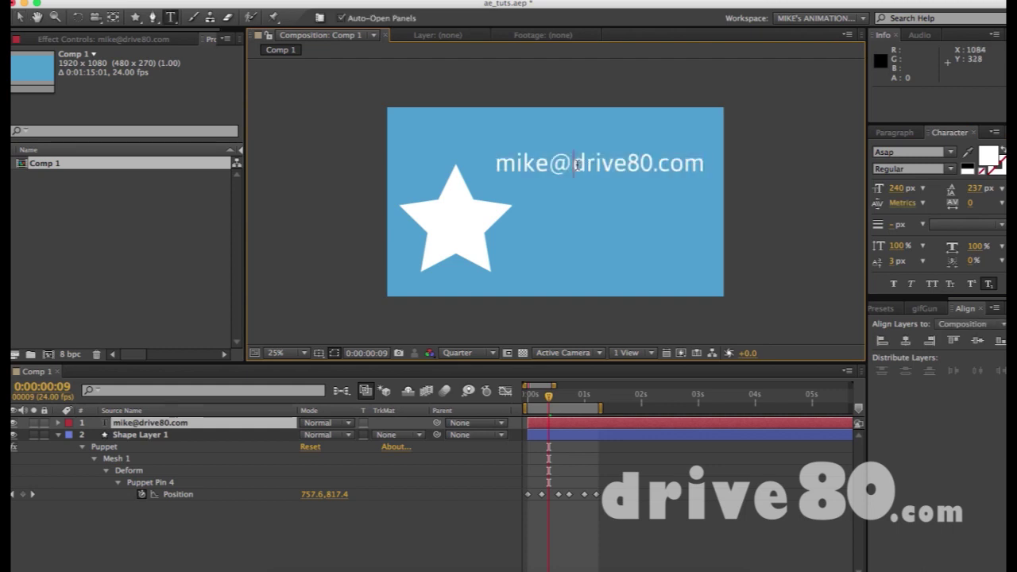
drag(574, 159, 736, 159)
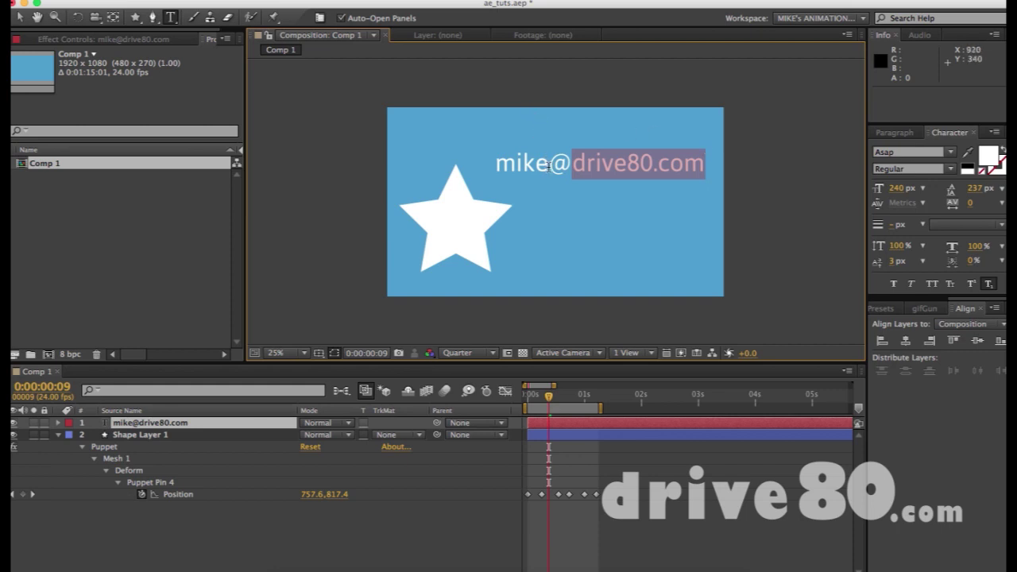
drag(547, 166, 570, 163)
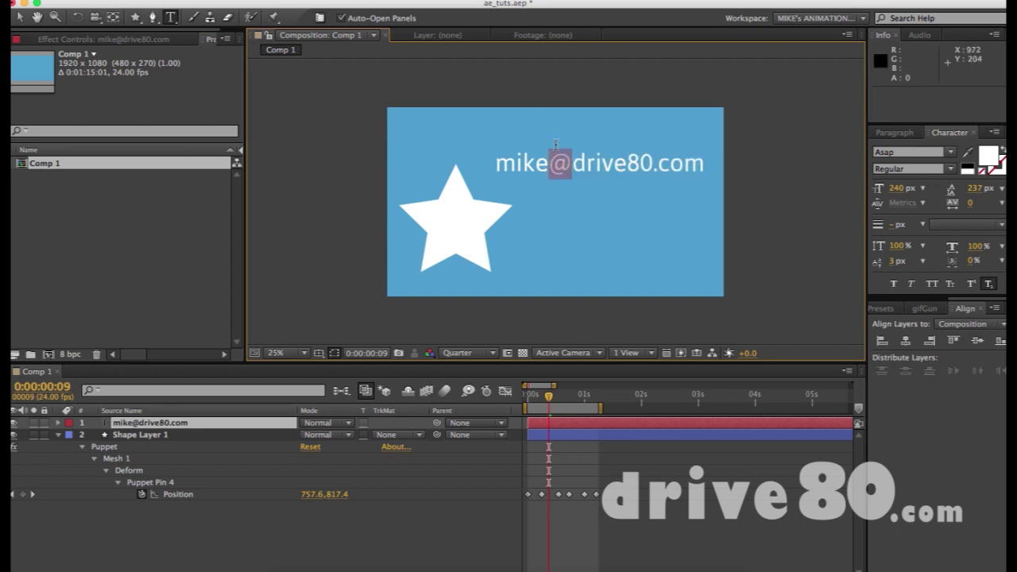
click(548, 163)
shift+click(497, 156)
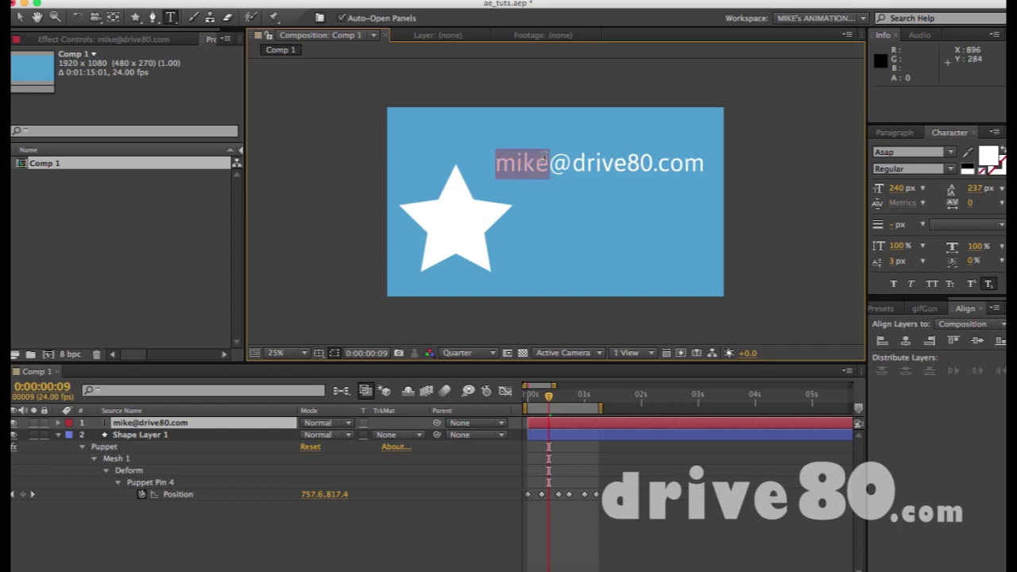
click(19, 17)
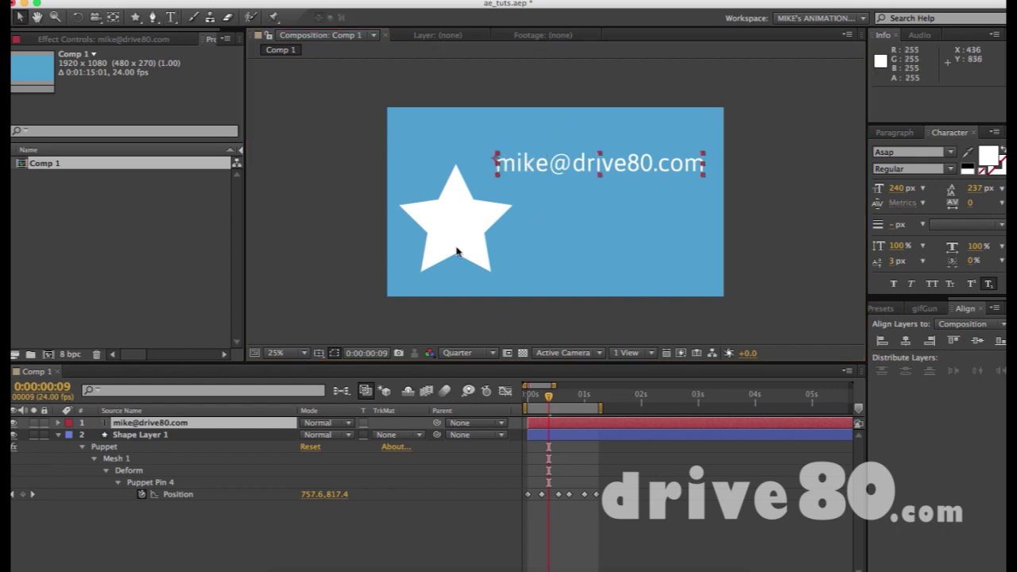
click(459, 236)
click(673, 215)
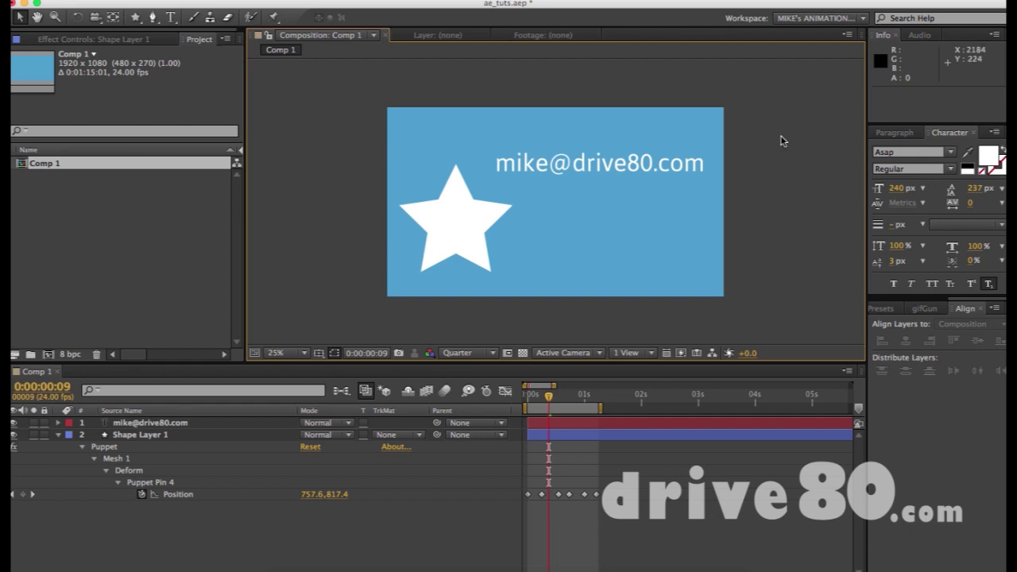
Undo an accidental move of the star, then raise the e-mail text slightly
click(489, 232)
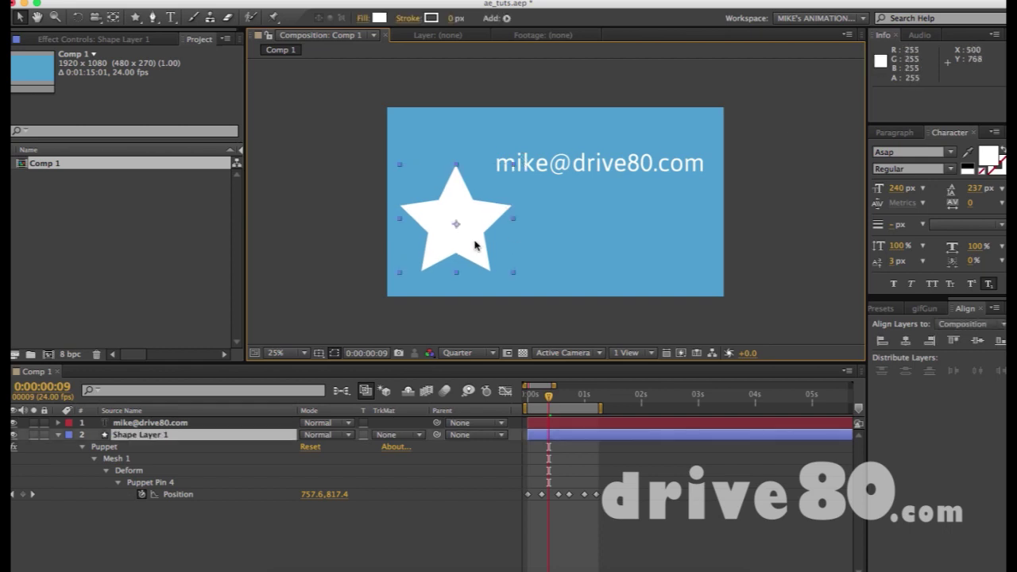
drag(468, 213, 545, 213)
key(ctrl+z)
key(ctrl+z)
key(ctrl+z)
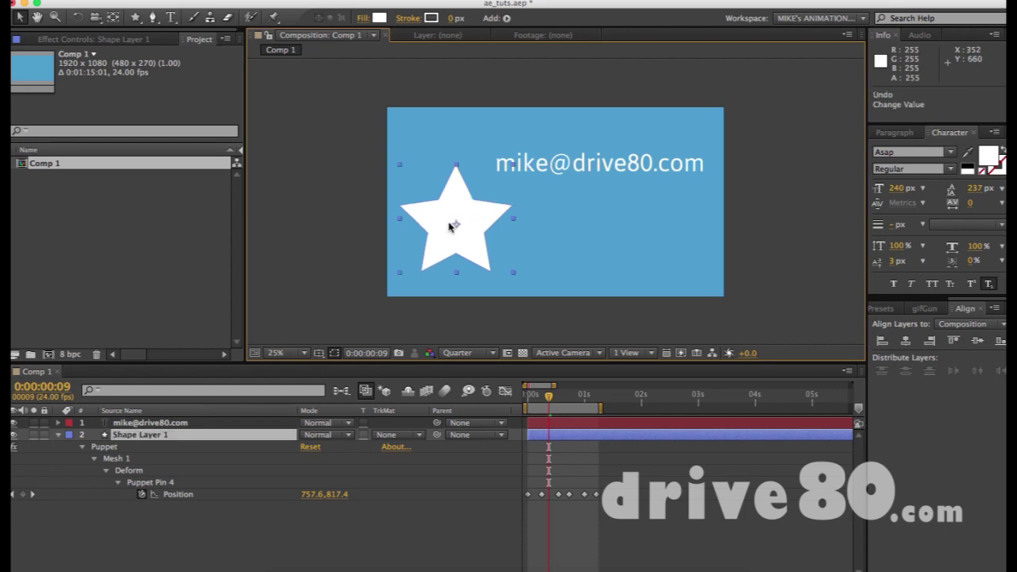
click(600, 167)
drag(610, 167, 610, 155)
click(670, 237)
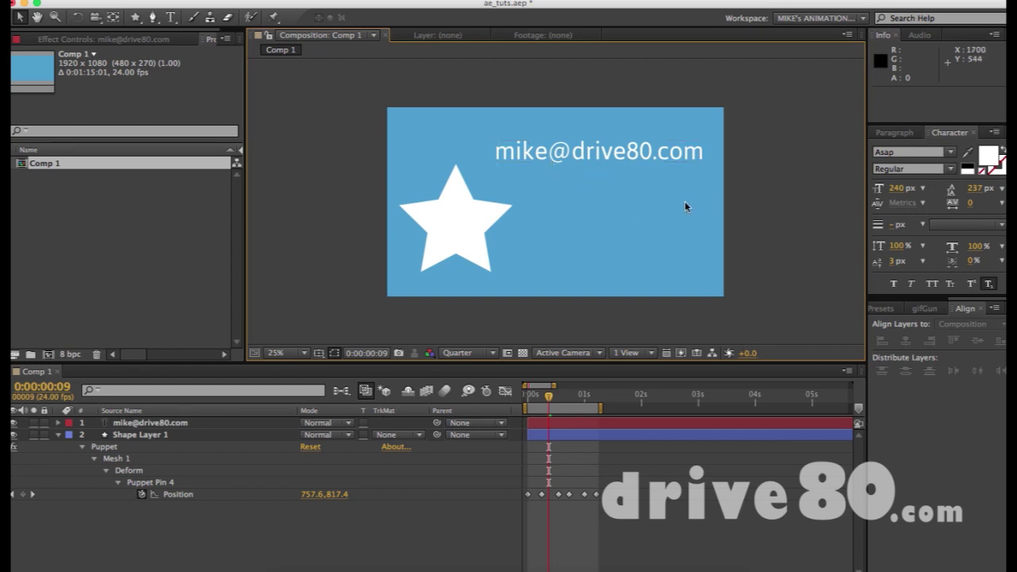
Reselect the e-mail text, enter text editing, then return to the Selection tool
click(645, 151)
click(647, 216)
click(637, 152)
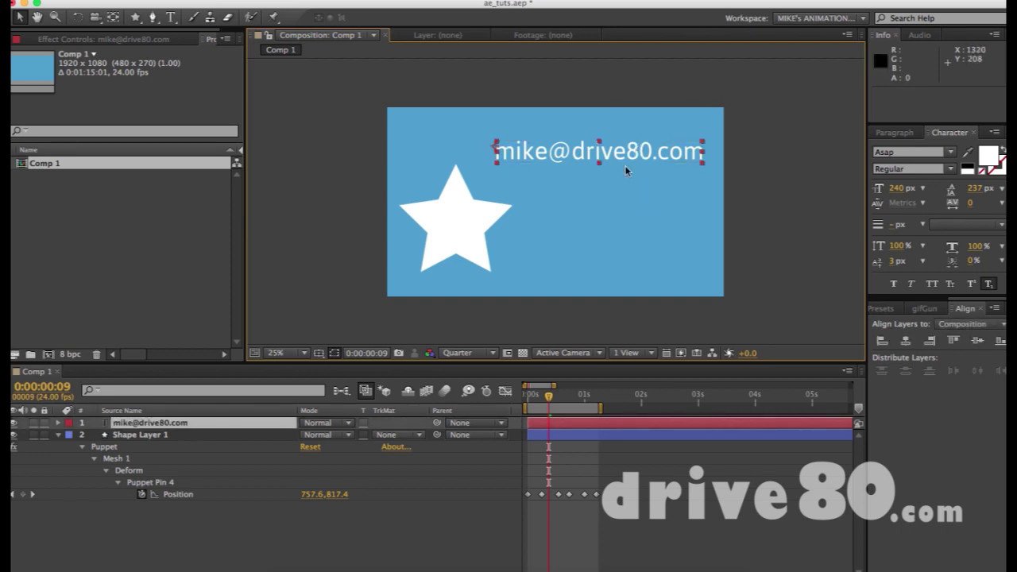
double_click(619, 156)
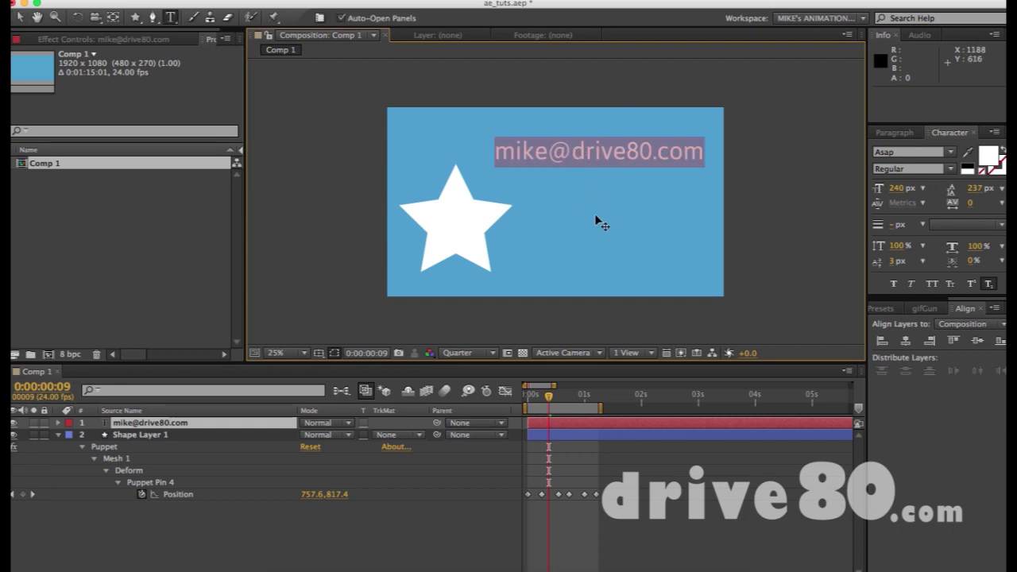
click(20, 19)
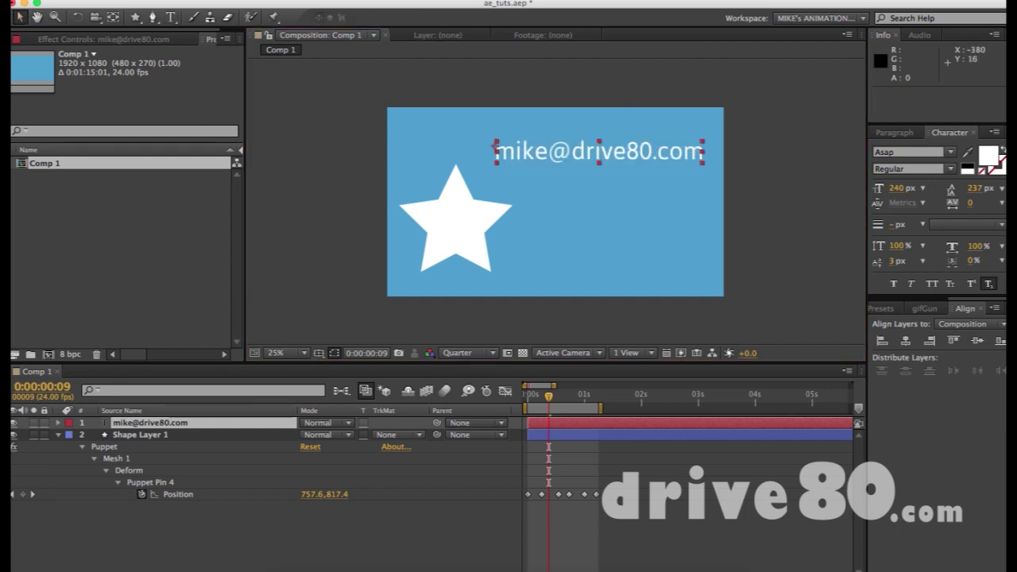